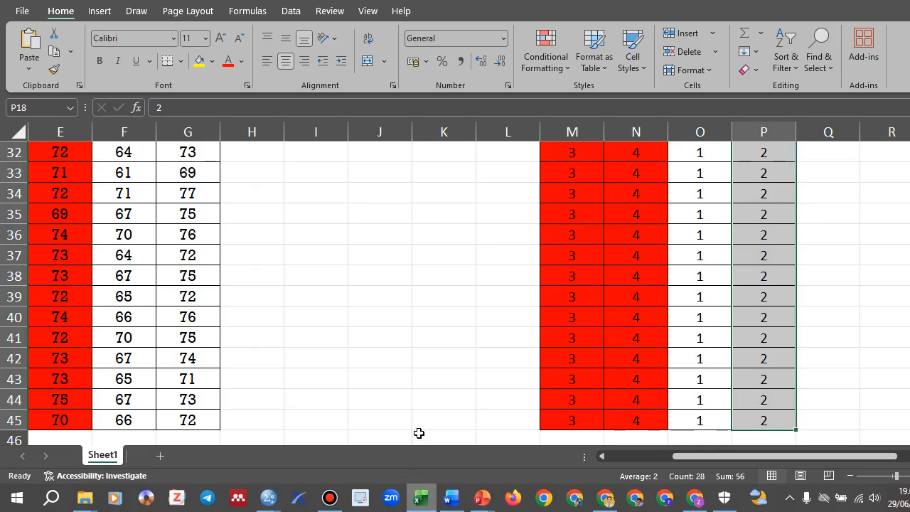
Step: Review the research title, variables, design and instrument notes above the student score table
left_click(202, 207)
key("Up")
key("Up")
key("Up")
key("Up")
key("Up")
key("Up")
key("Up")
key("Up")
key("Up")
key("Up")
key("Up")
key("Up")
key("Up")
key("Up")
key("Up")
key("Up")
key("Up")
key("Up")
key("Up")
key("Up")
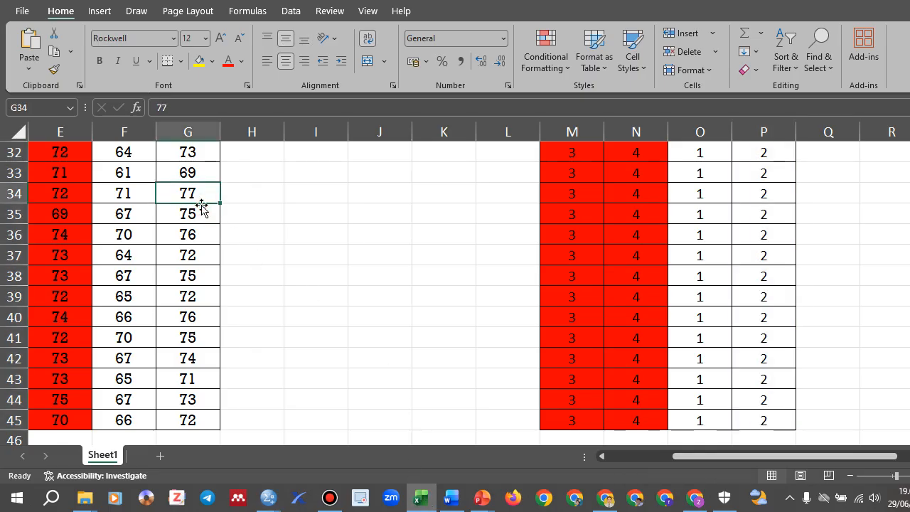
key("Left")
key("Left")
key("Left")
key("Left")
key("Left")
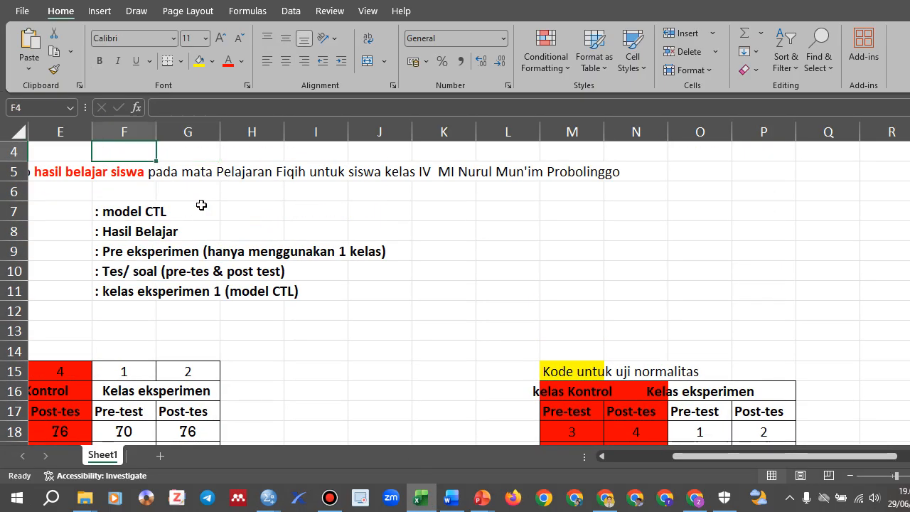
key("Right")
key("Right")
key("Right")
key("Right")
key("Right")
key("Right")
key("Right")
key("Right")
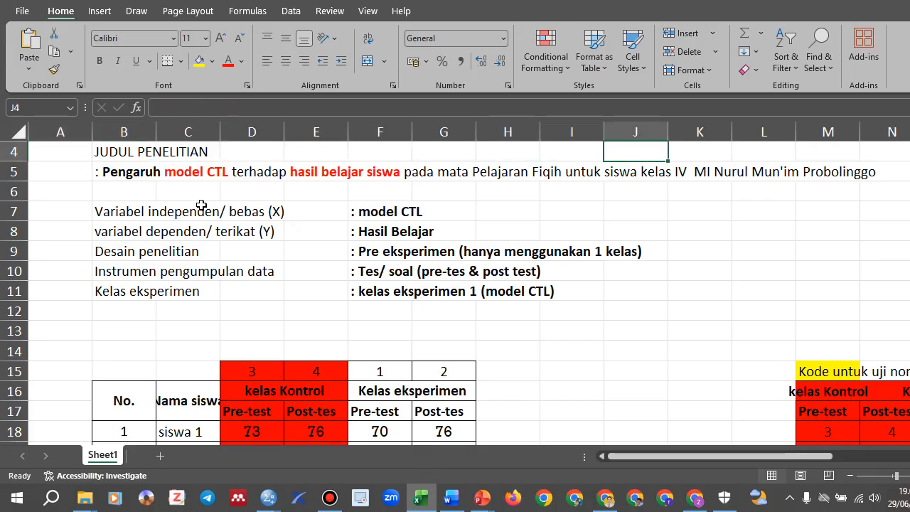
Step: Copy the experimental class's Pre-test and Post-test scores for all 28 students, cells F18:G45
key("Down")
key("Down")
key("Down")
key("Down")
key("Down")
key("Down")
key("Down")
key("Down")
key("Down")
key("Down")
key("Down")
key("Down")
key("Down")
key("Down")
key("Down")
key("Down")
key("Down")
key("Down")
key("Down")
key("Down")
key("Down")
key("Down")
key("Down")
key("Down")
key("Down")
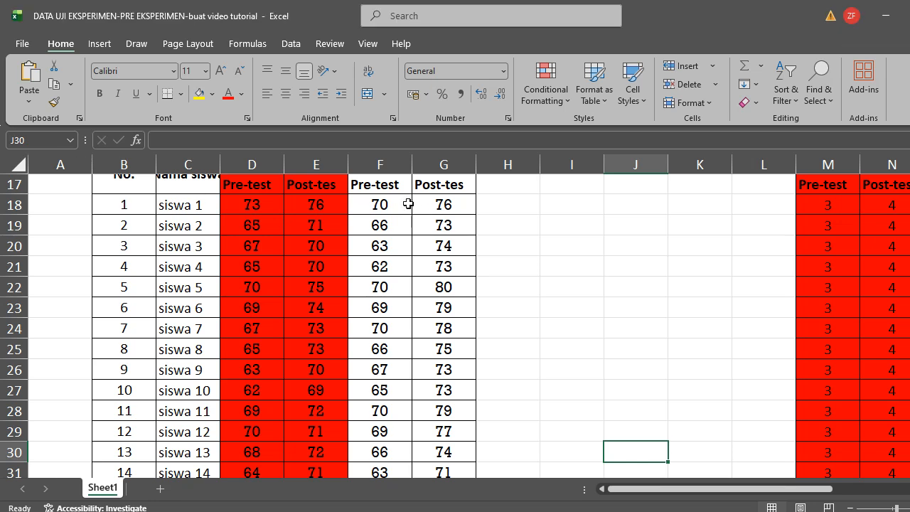
left_click(406, 171)
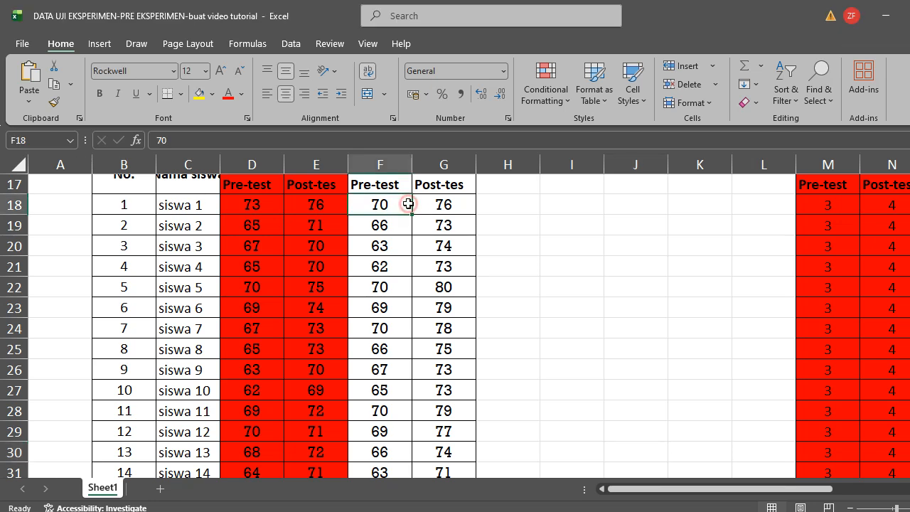
scroll(406, 204, "up", 1)
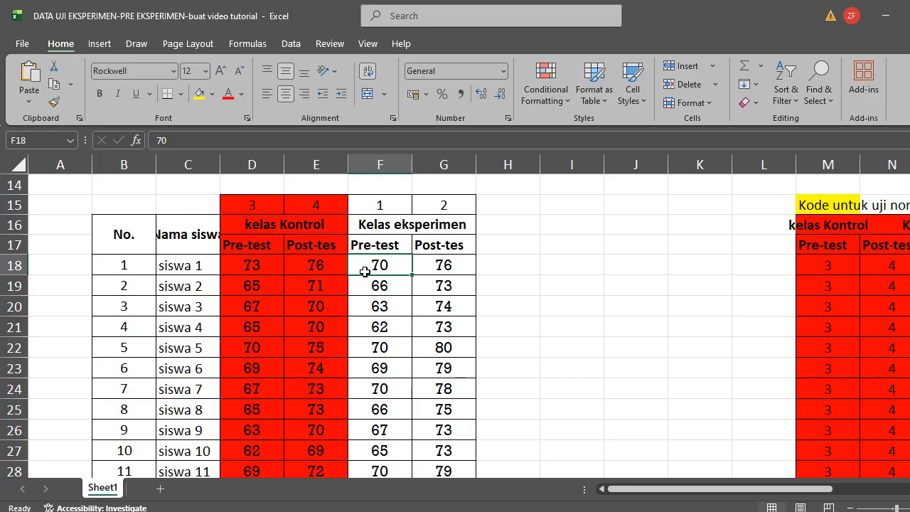
key("shift+Right")
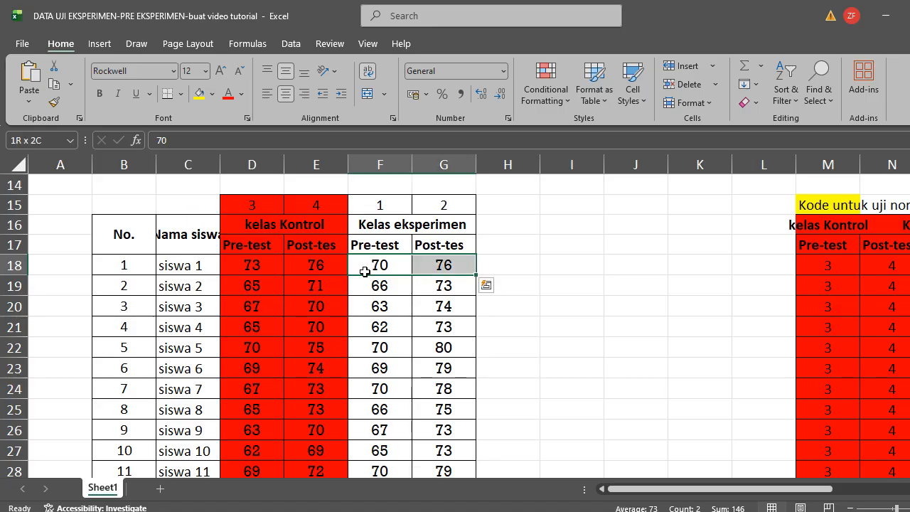
key("ctrl+shift+Down")
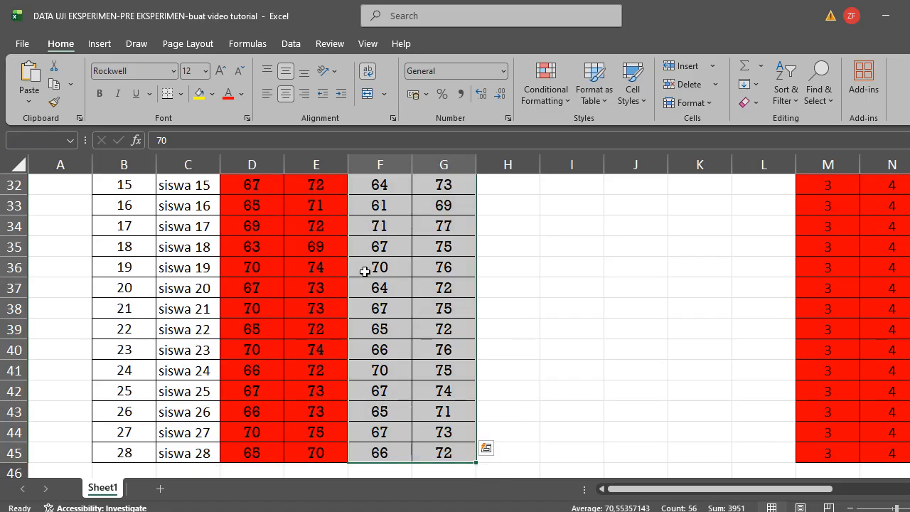
key("ctrl+c")
scroll(363, 272, "up", 4)
scroll(364, 271, "up", 3)
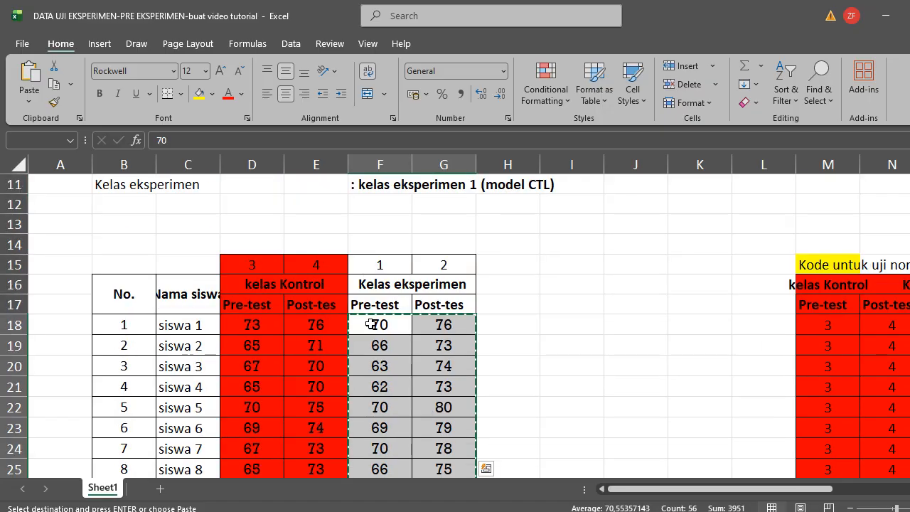
Step: Switch to the empty SPSS Statistics dataset and paste the copied scores from row 1 of the first variable column
key("alt+Tab")
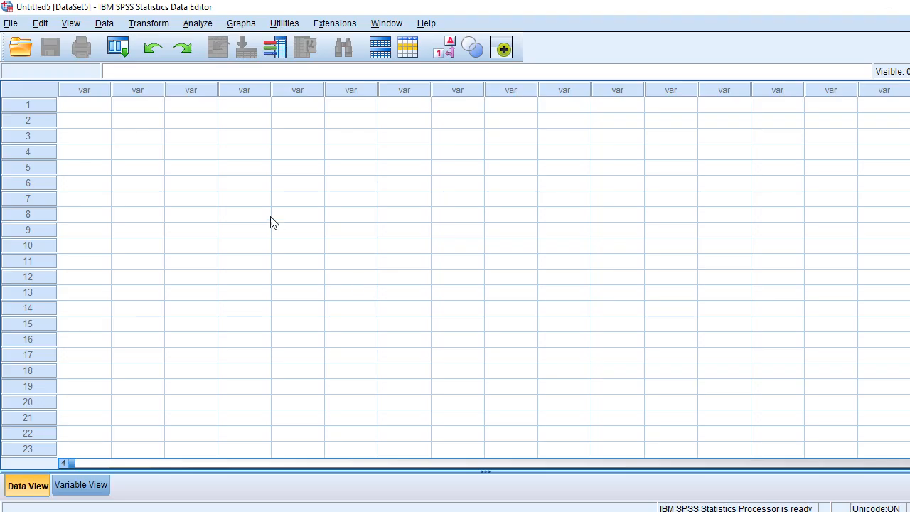
left_click(71, 108)
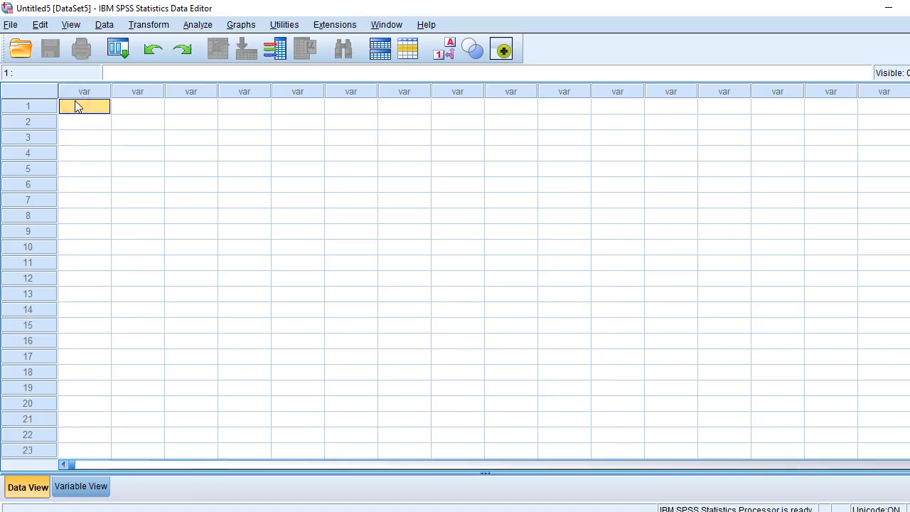
right_click(75, 100)
left_click(104, 183)
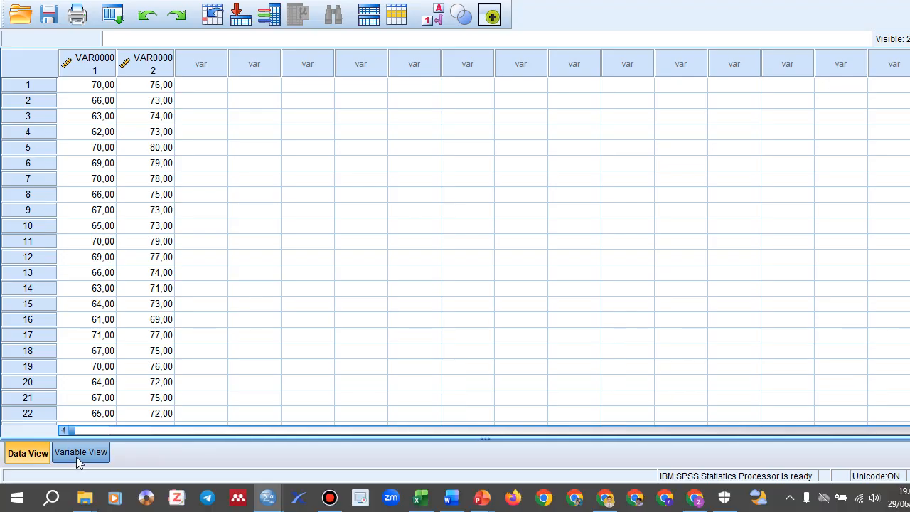
Step: Rename the first variable as Pretes and the second variable as Postes
left_click(78, 453)
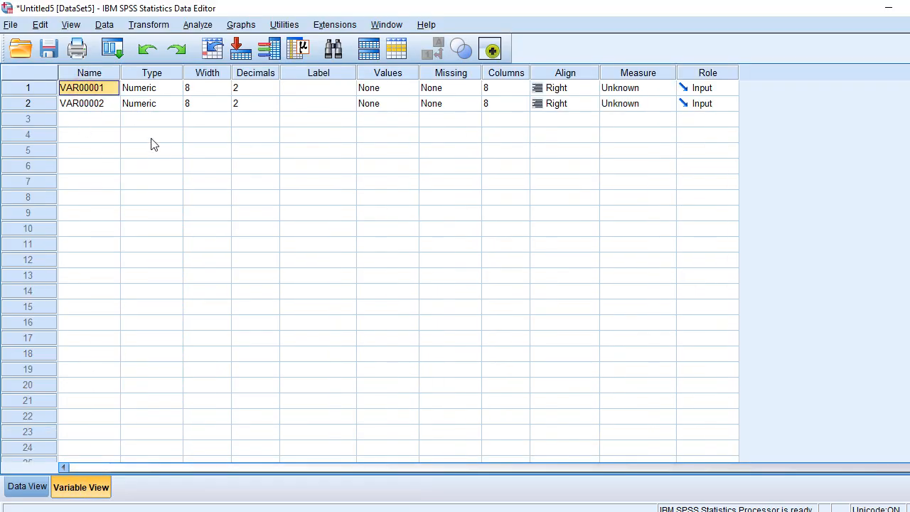
type("Pretes")
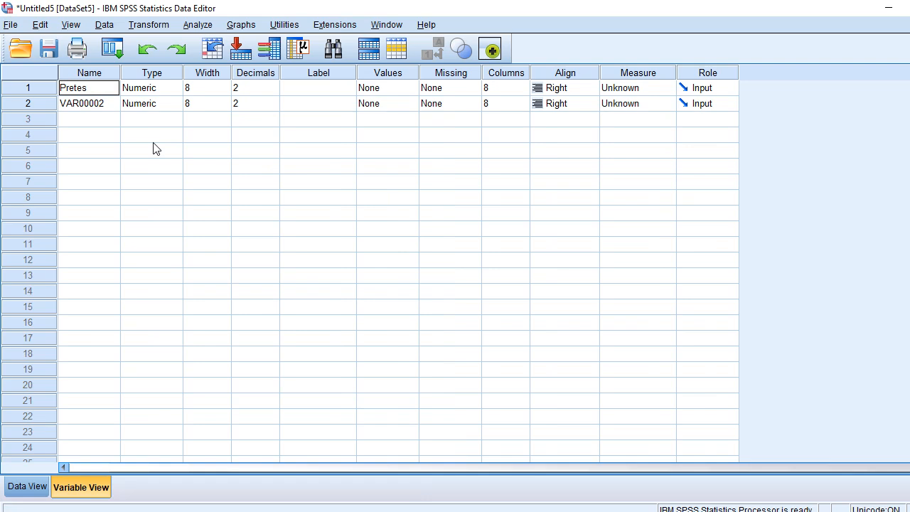
key("Return")
type("Postes")
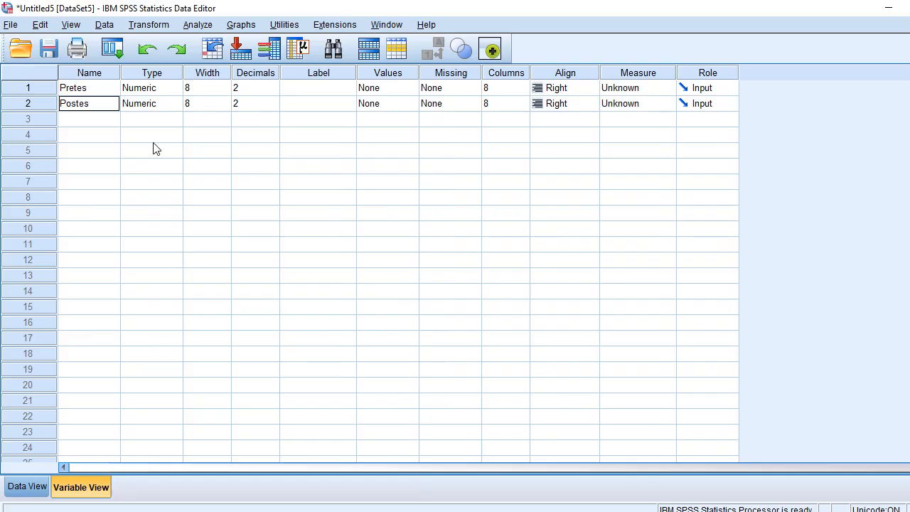
key("Return")
Step: Set the decimals of both the Pretes and Postes variables to 0
key("Up")
key("Up")
key("Right")
key("Right")
key("Right")
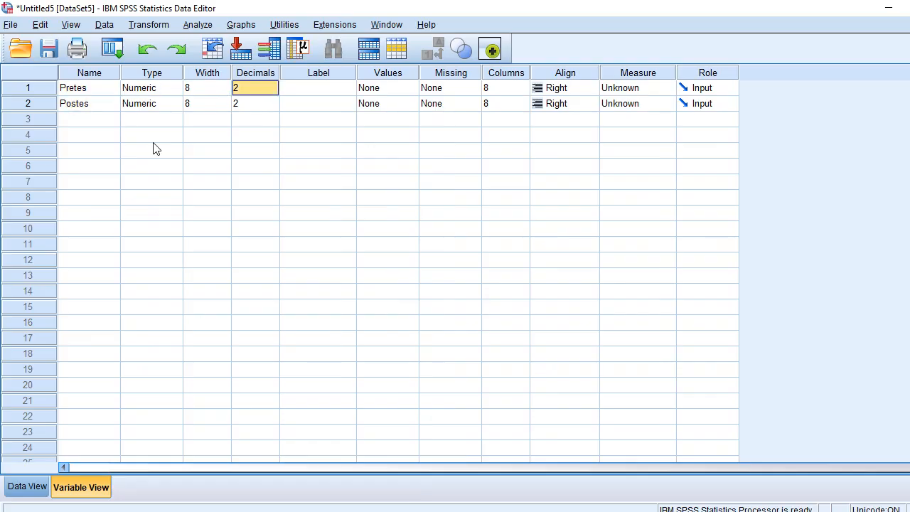
key("BackSpace")
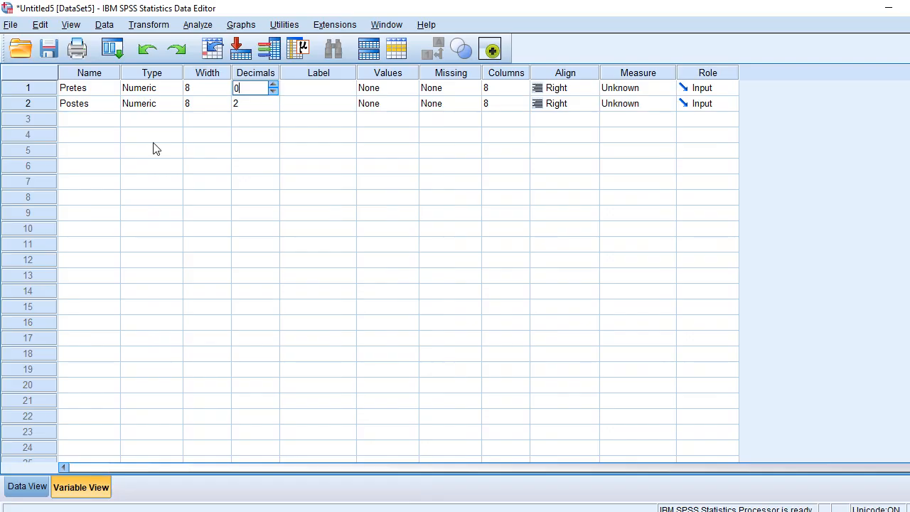
key("Return")
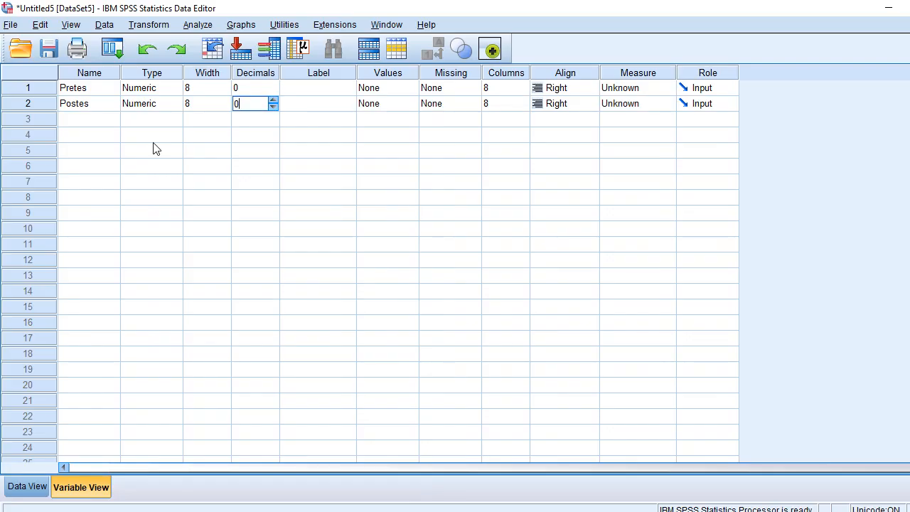
Step: Label the Pretes variable "Pre Test" and the Postes variable "Post Test"
left_click(293, 88)
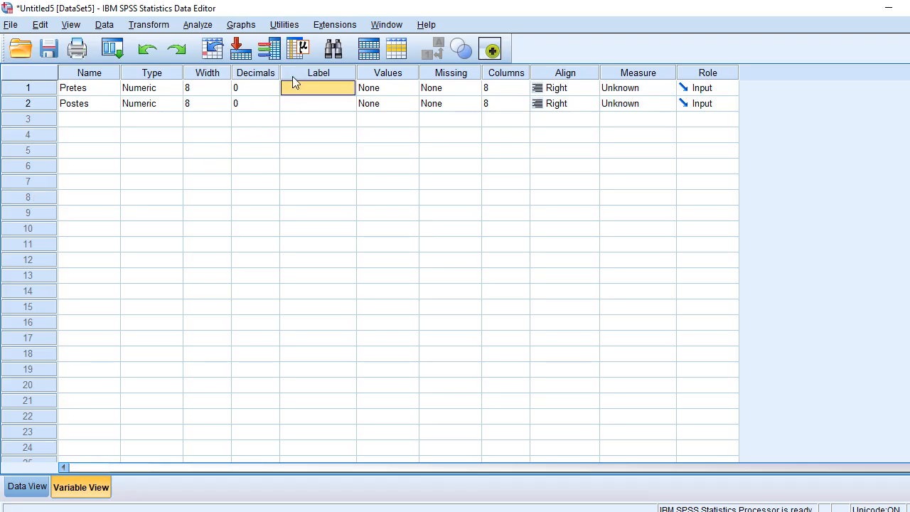
type("P")
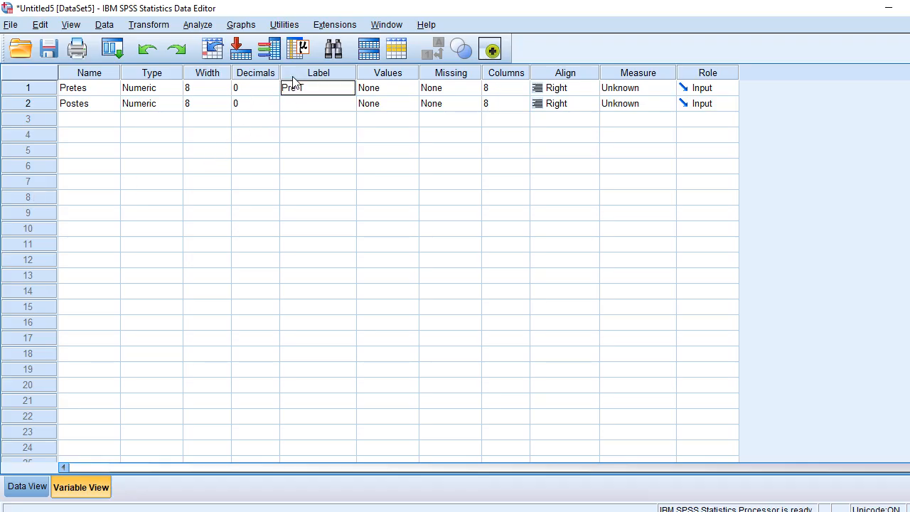
type("re Tes")
key("Return")
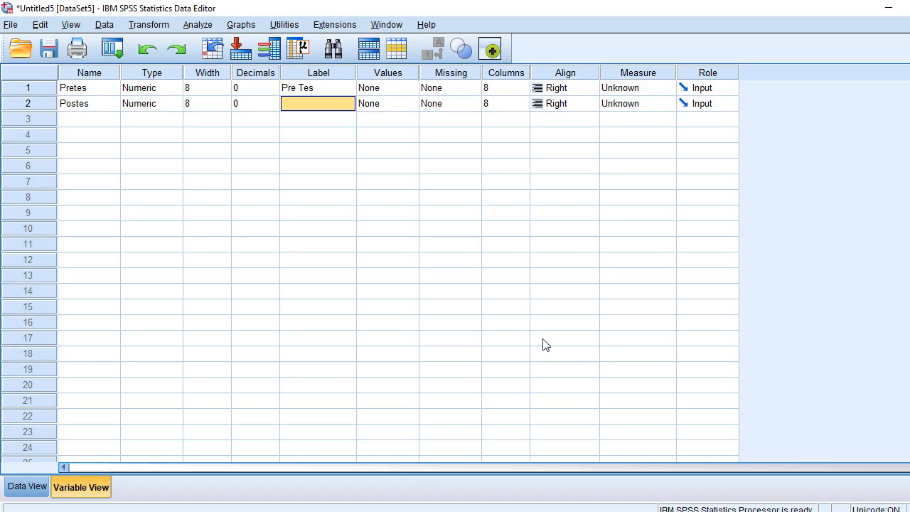
type("Post Tes")
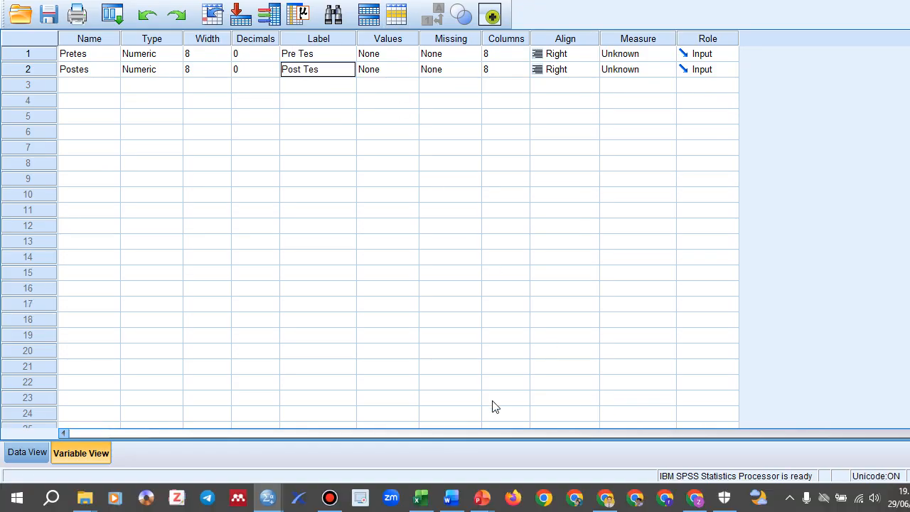
type("t")
left_click(336, 53)
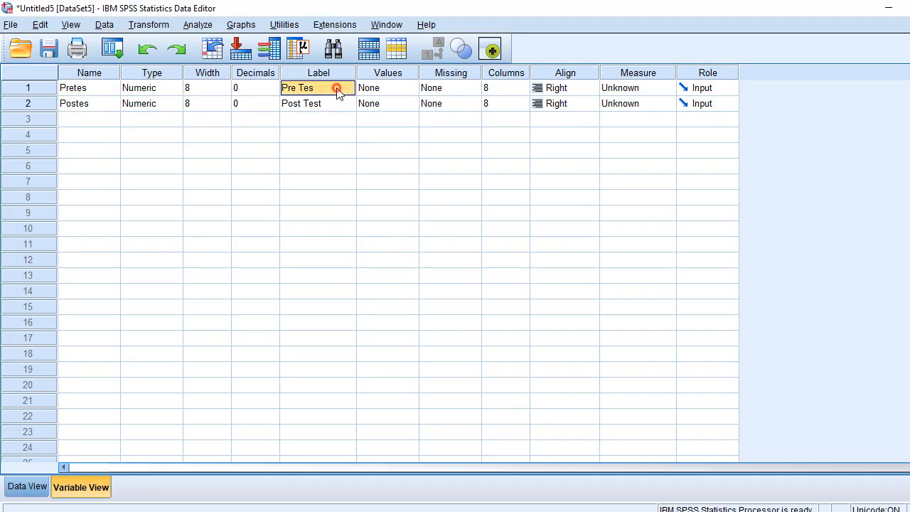
left_click(337, 88)
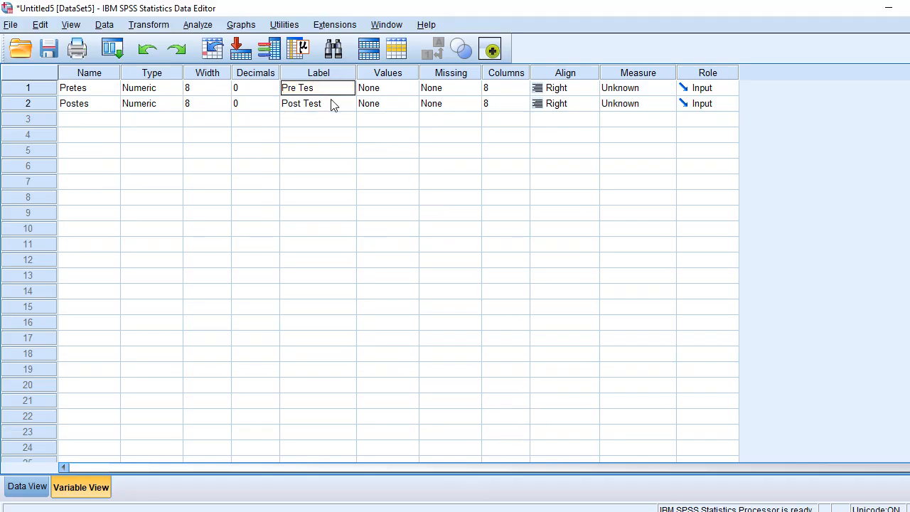
type("t")
key("Return")
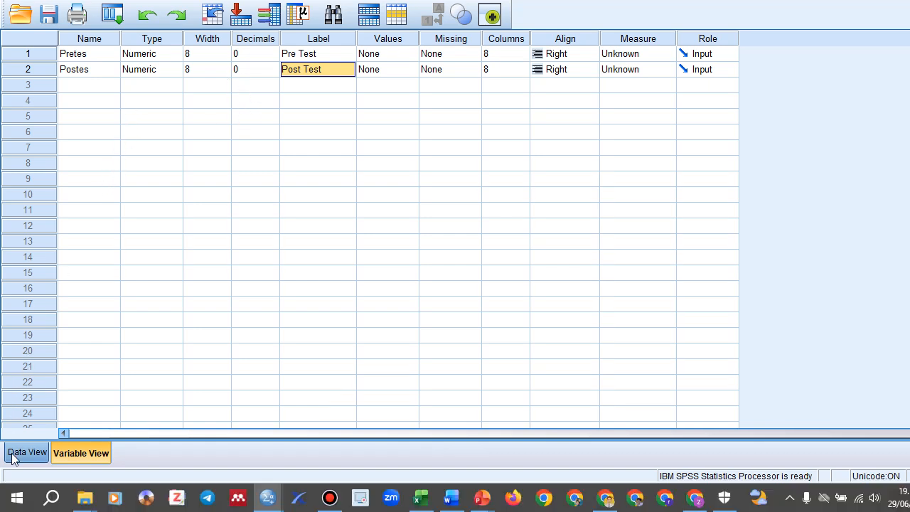
left_click(12, 456)
left_click(72, 454)
left_click(36, 453)
left_click(74, 454)
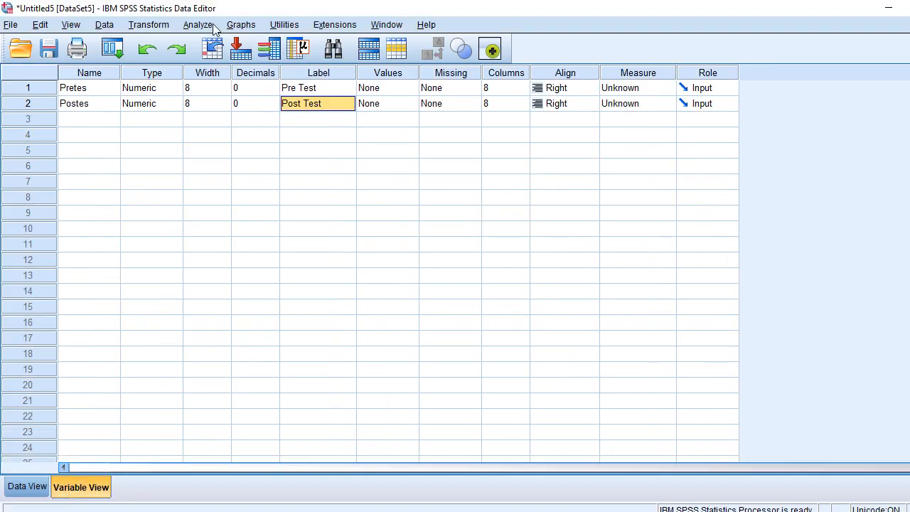
Step: Set up a Paired-Samples T Test with Pre Test as Variable1 and Post Test as Variable2 of pair 1
left_click(198, 26)
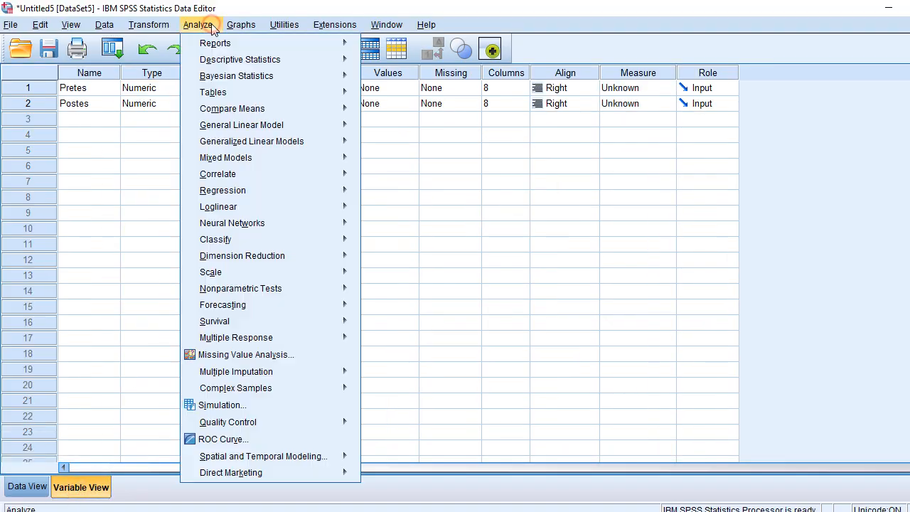
mouse_move(231, 114)
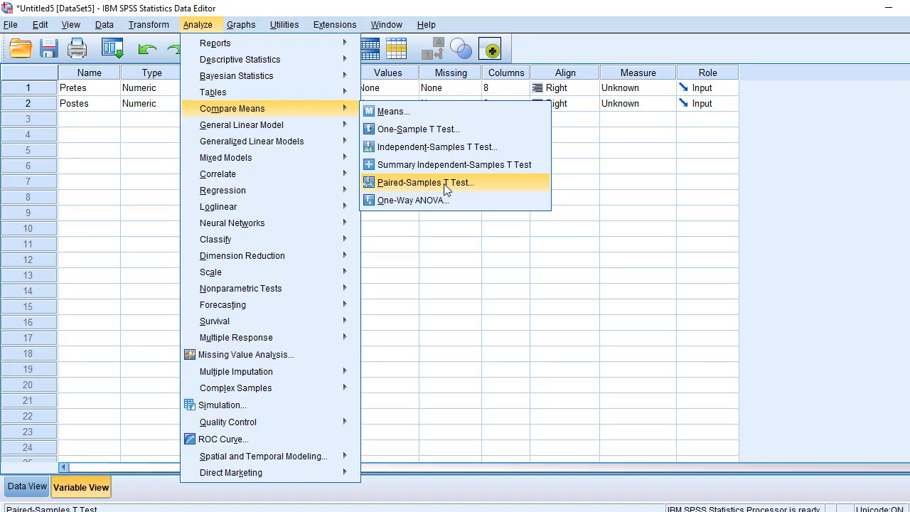
left_click(444, 183)
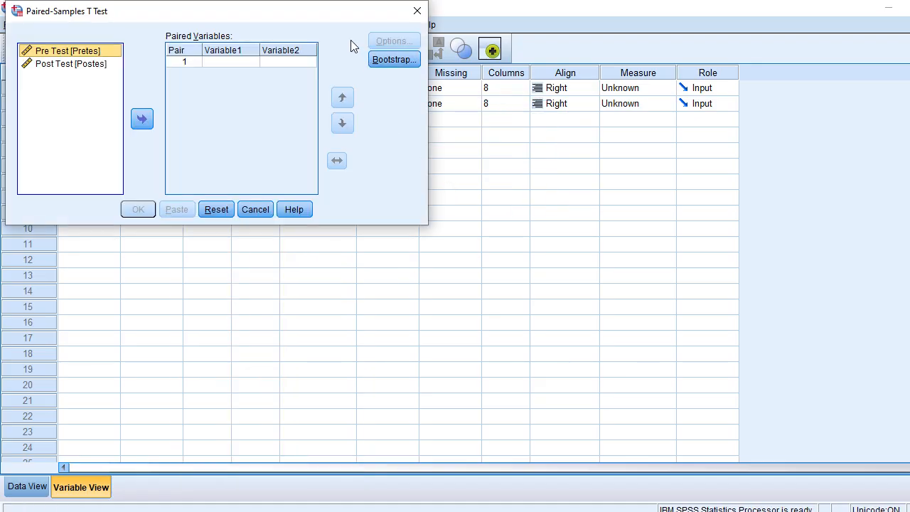
left_click_drag(328, 15, 569, 204)
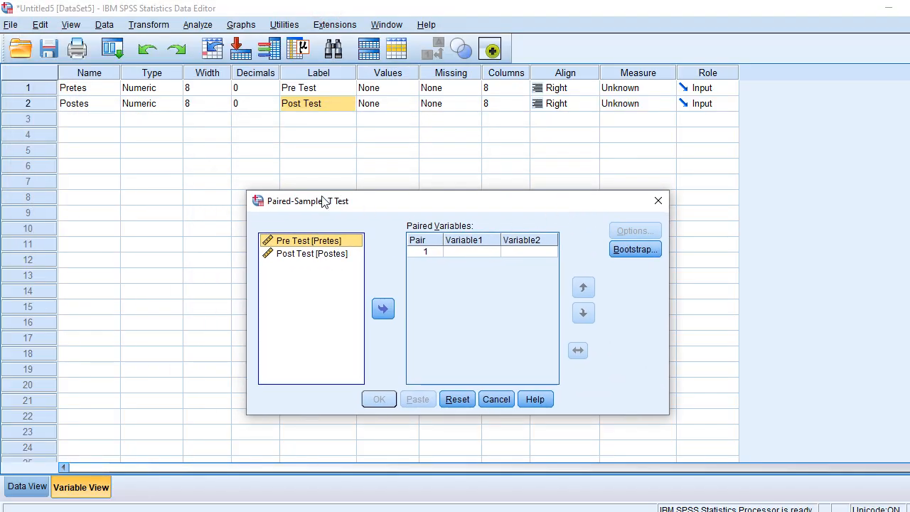
left_click(298, 254)
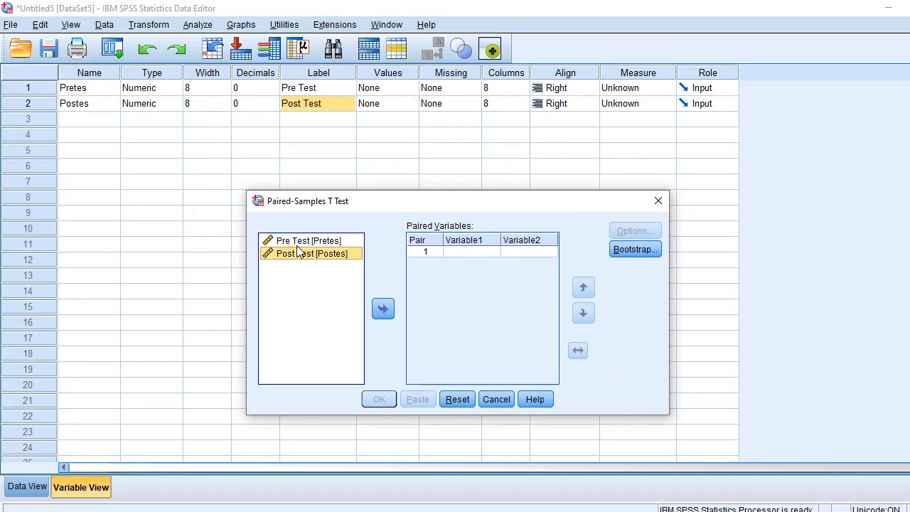
left_click(297, 243)
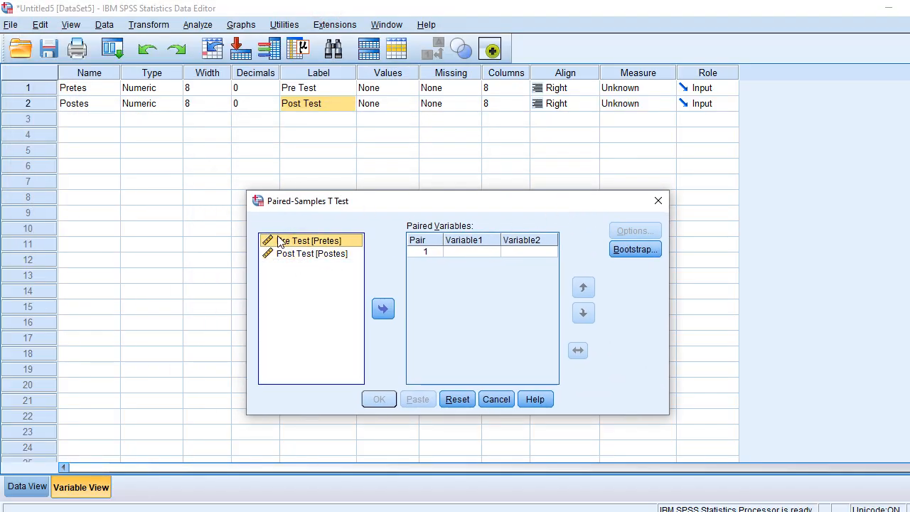
left_click(384, 308)
left_click(315, 254)
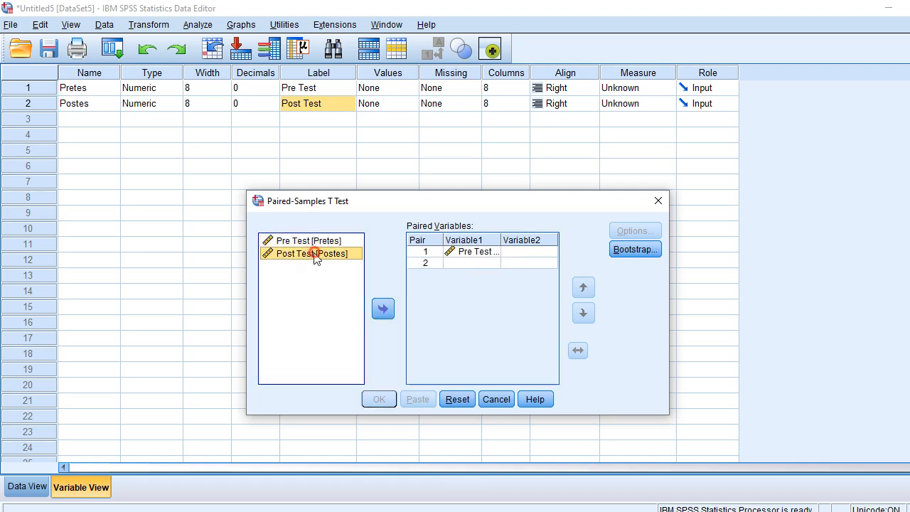
left_click(378, 310)
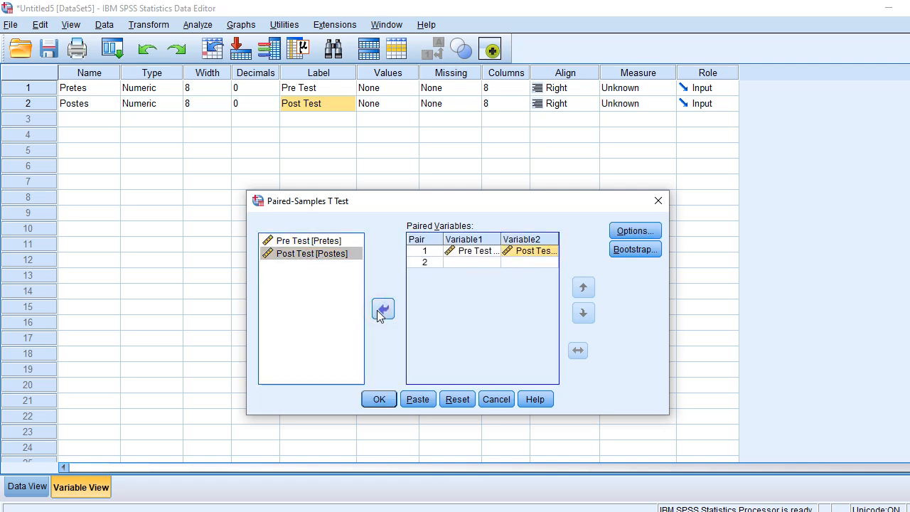
Step: Run the paired-samples t test with a 95% confidence interval and missing cases excluded analysis by analysis
left_click(635, 231)
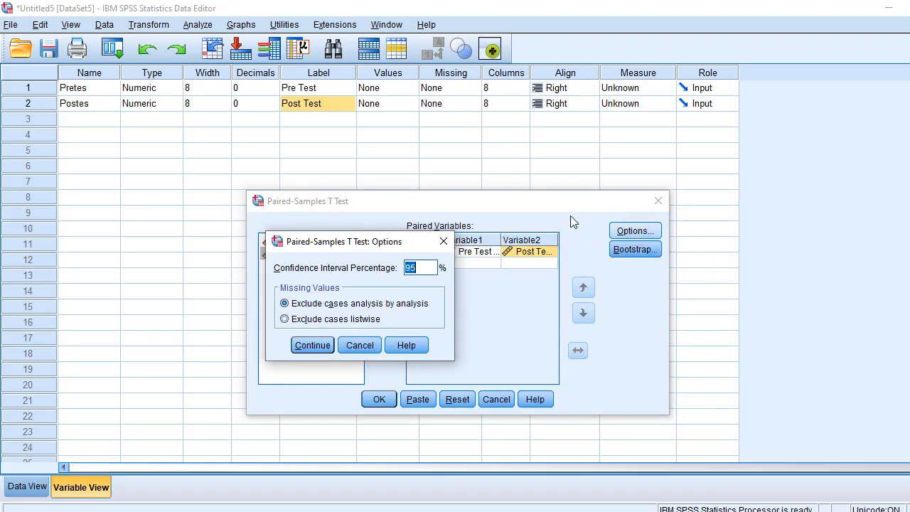
left_click_drag(362, 250, 776, 223)
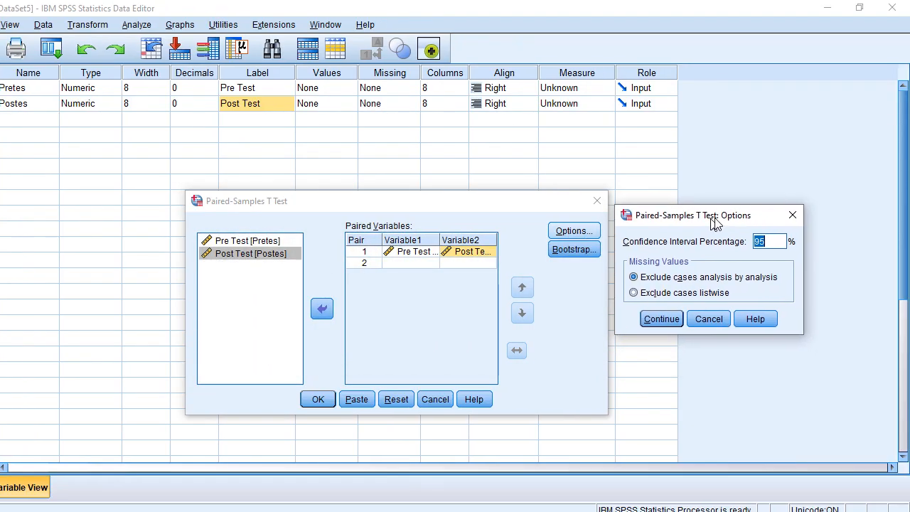
left_click_drag(711, 218, 715, 217)
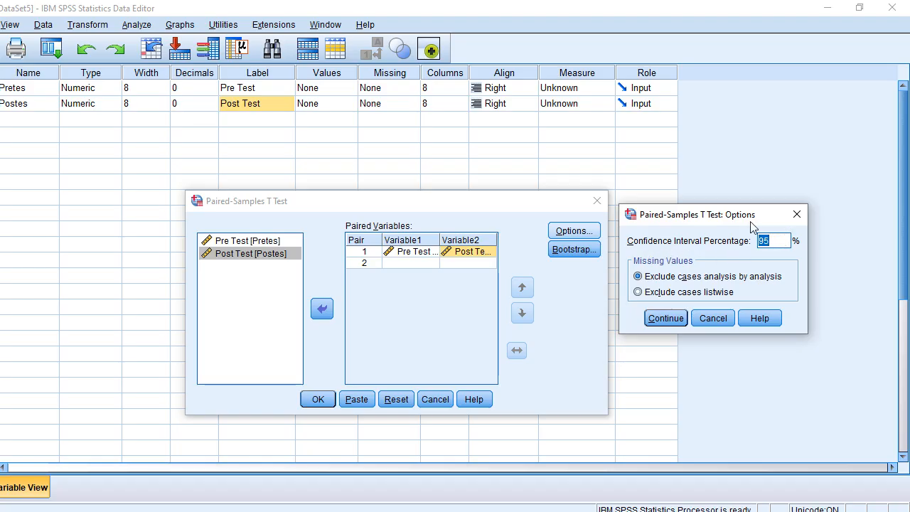
left_click_drag(686, 216, 689, 209)
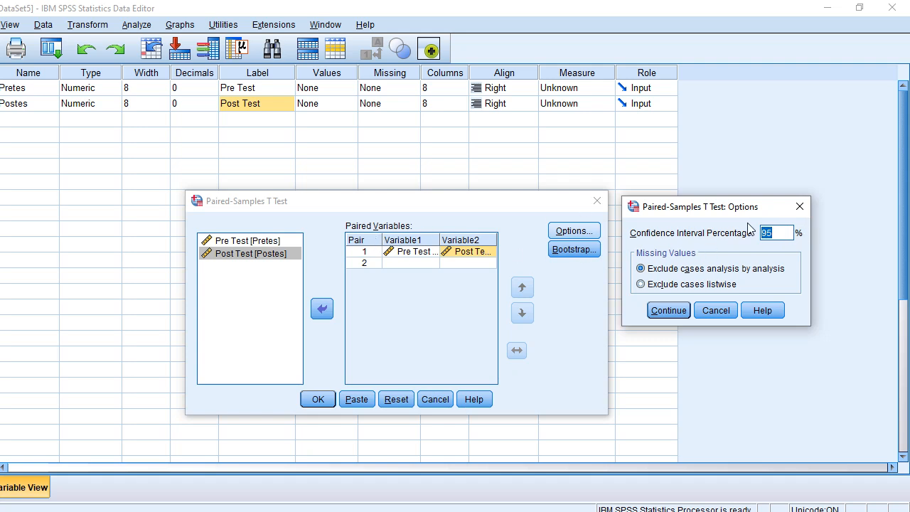
left_click(661, 311)
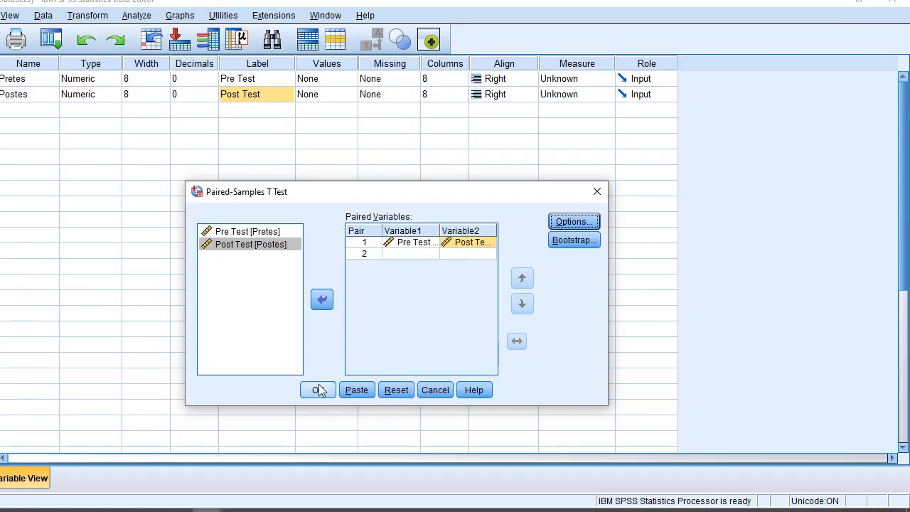
left_click(318, 390)
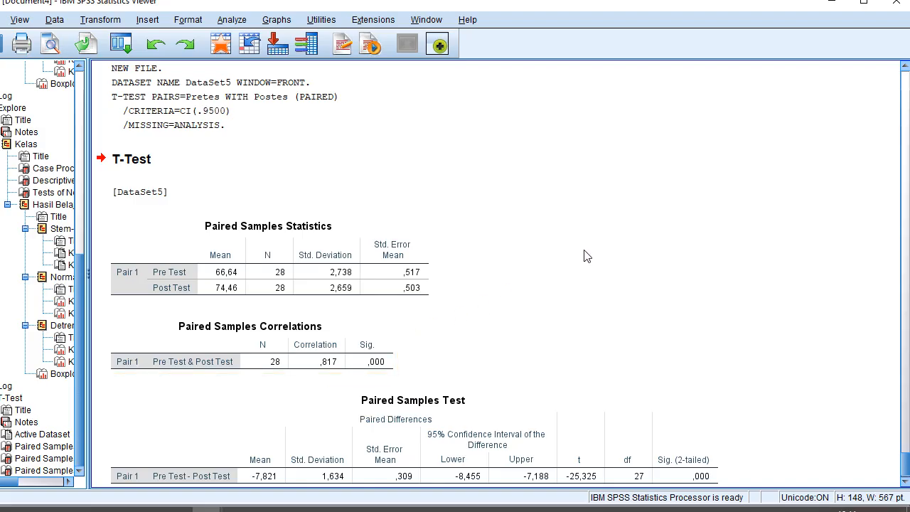
scroll(577, 271, "down", 2)
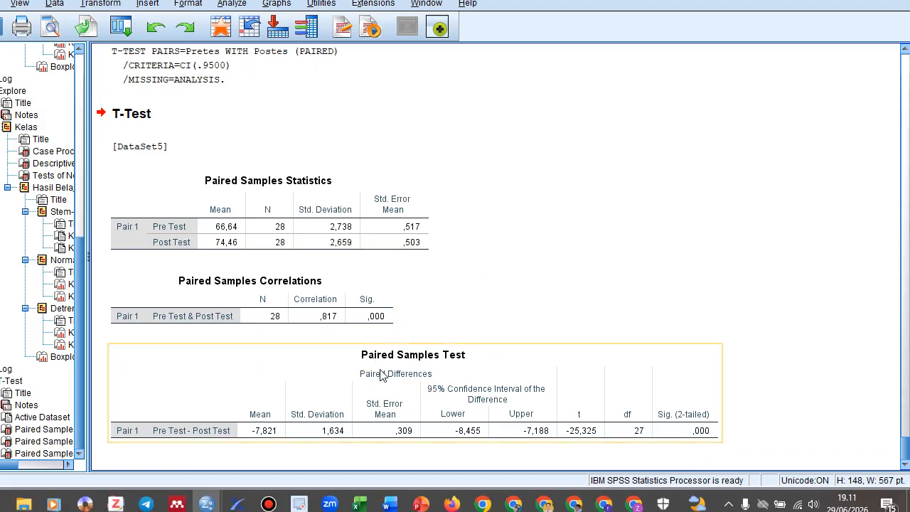
Step: Check the Paired Samples Test table against the Sig. (2-tailed) decision criterion on the PowerPoint slide
left_click(418, 375)
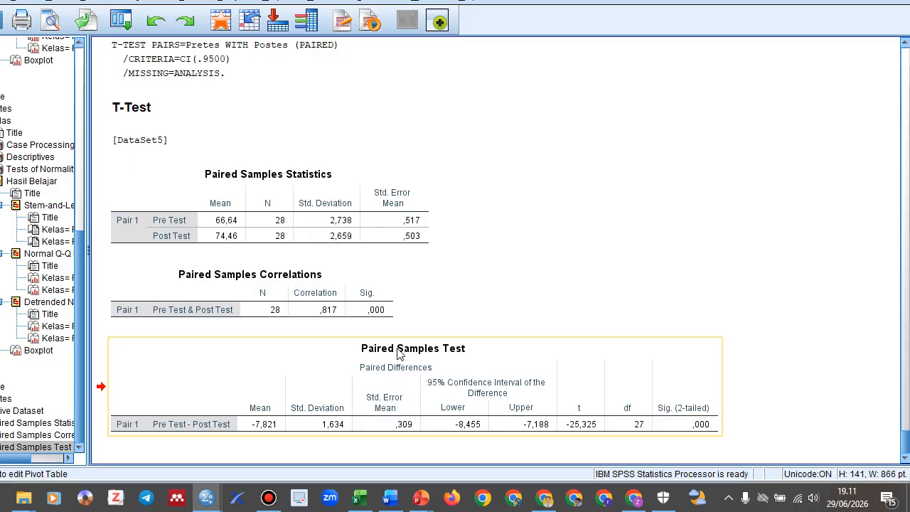
key("alt+Tab")
key("alt+Tab")
key("alt+Tab")
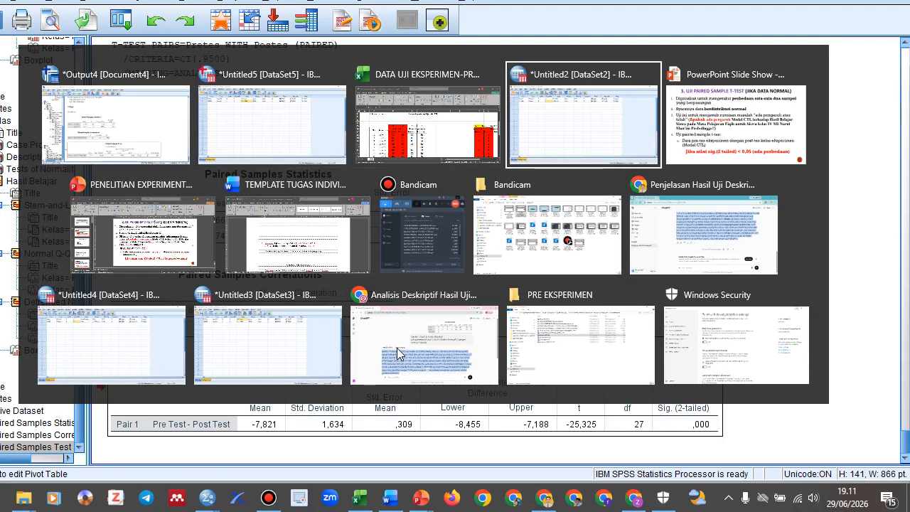
key("alt+Tab")
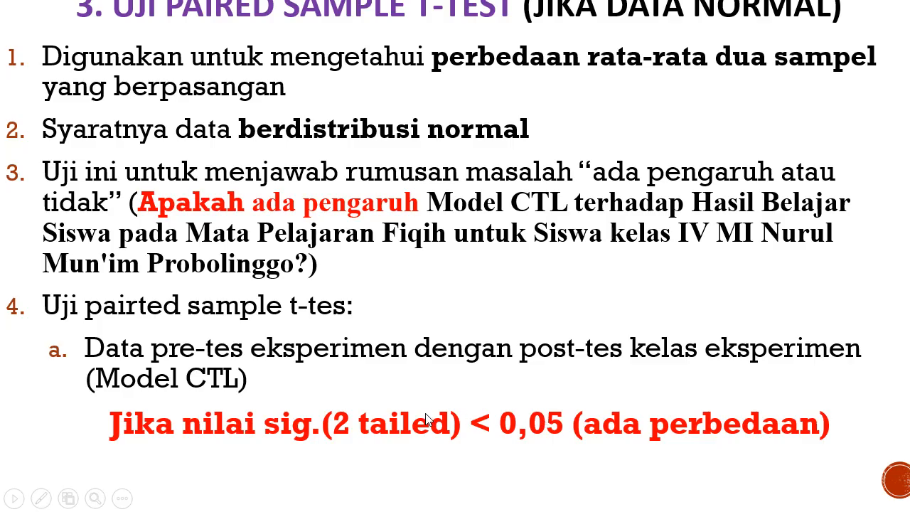
key("alt+Tab")
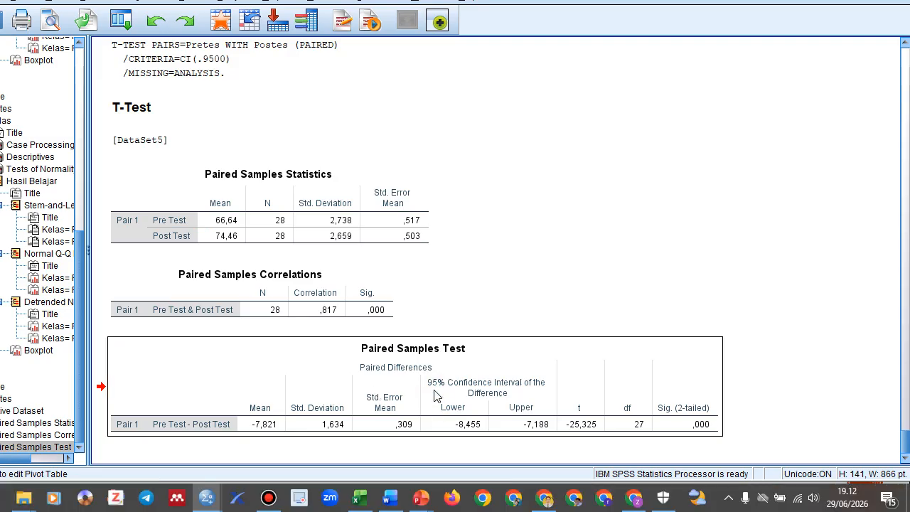
Step: Copy the Paired Samples Test table as an image and paste it below the significance criterion of question 5 in the Word template
right_click(434, 393)
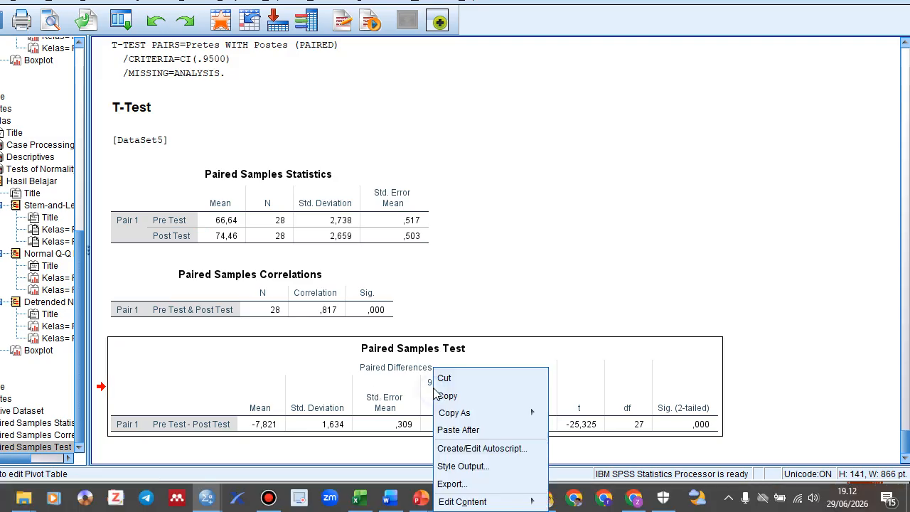
mouse_move(478, 413)
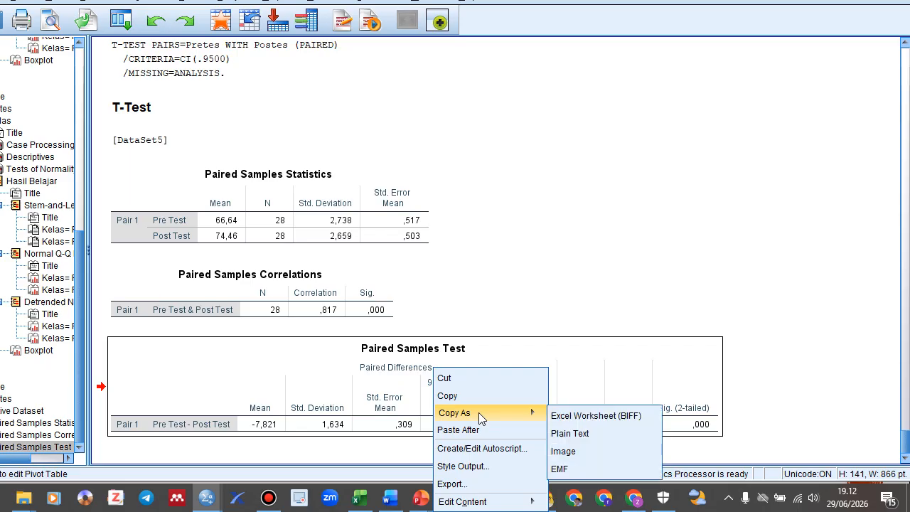
left_click(588, 451)
key("alt+Tab")
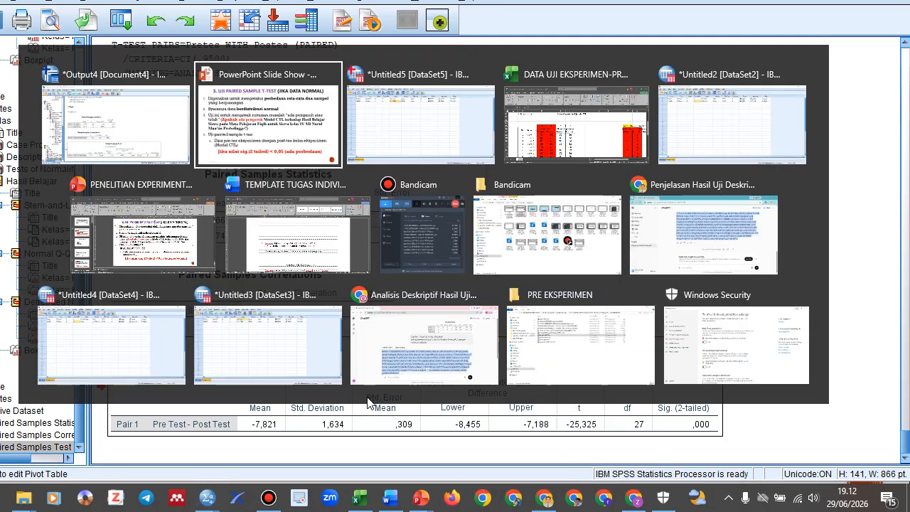
key("alt+Tab")
key("alt+Tab")
key("alt+Tab")
key("alt+Tab")
key("alt+Tab")
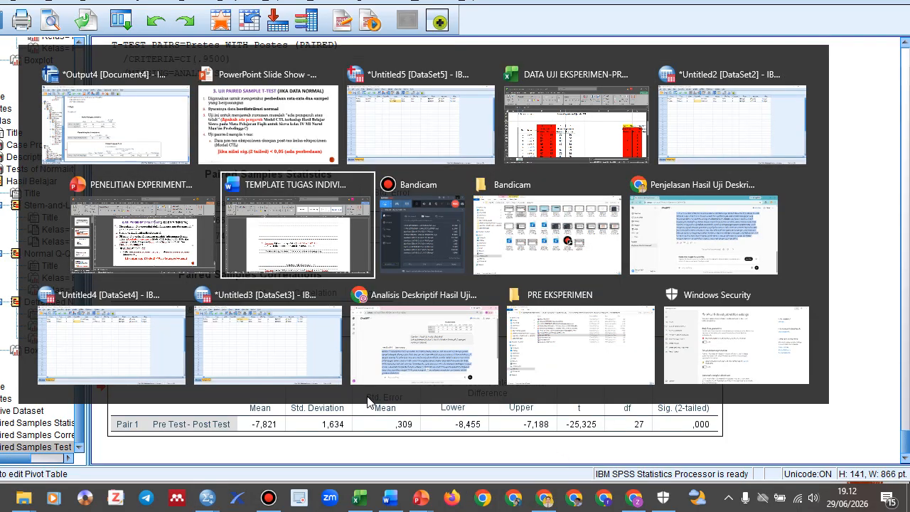
scroll(358, 343, "down", 1)
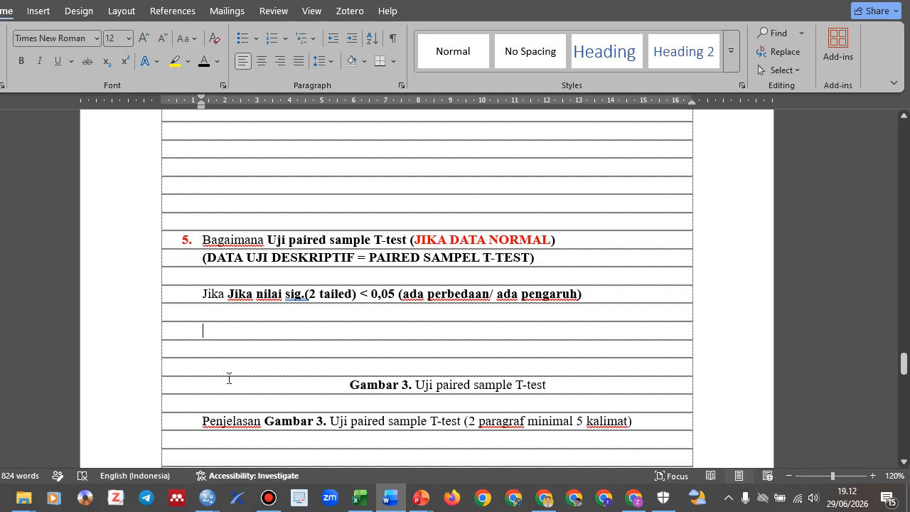
right_click(257, 326)
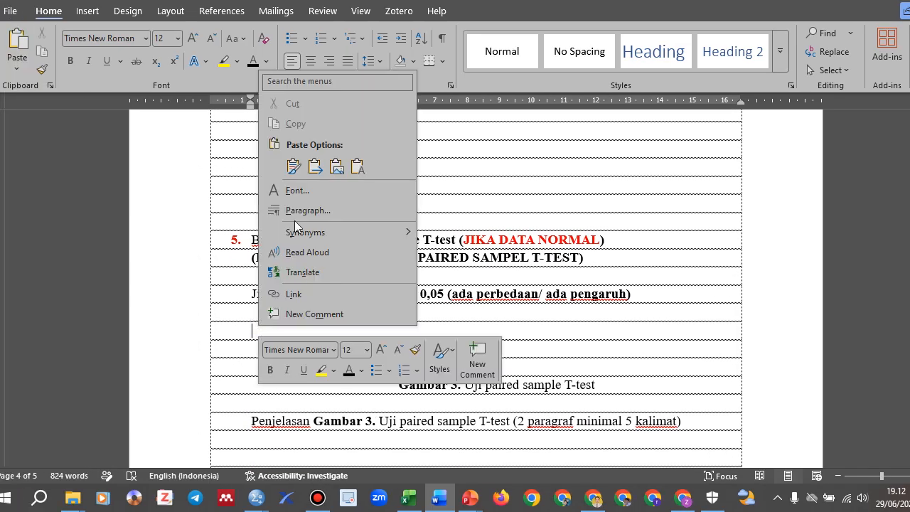
left_click(333, 175)
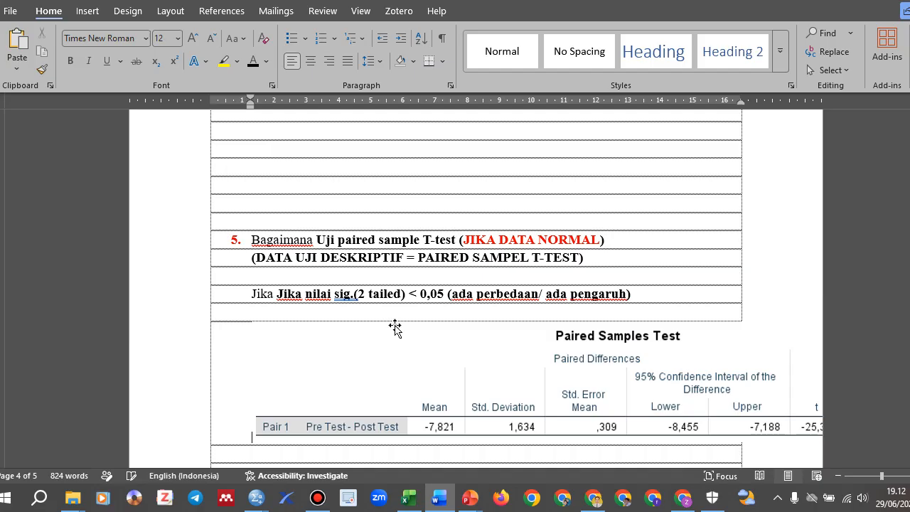
Step: Narrow the pasted Paired Samples Test picture until all its columns fit on the page
left_click(638, 404)
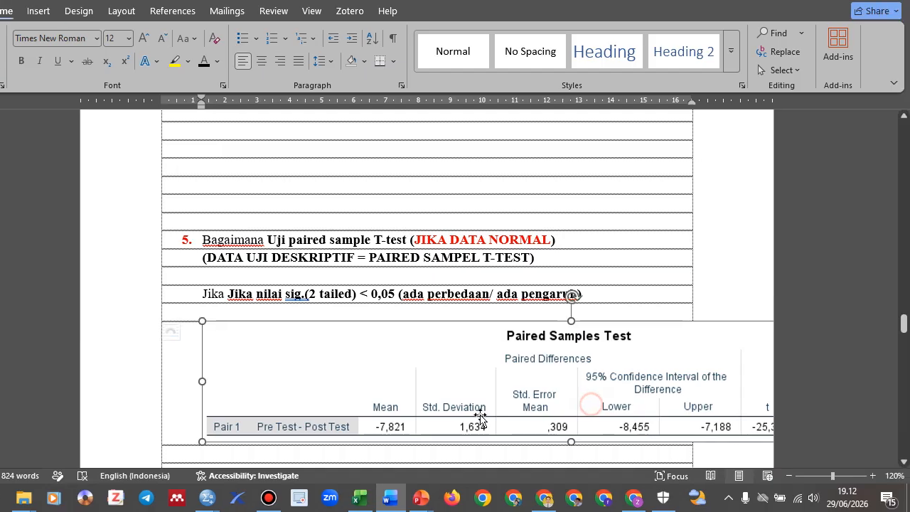
left_click_drag(202, 381, 492, 398)
left_click_drag(467, 402, 424, 400)
Step: Delete the empty line above the Paired Samples Test picture and the empty lines between it and the Gambar 3 caption
left_click(393, 313)
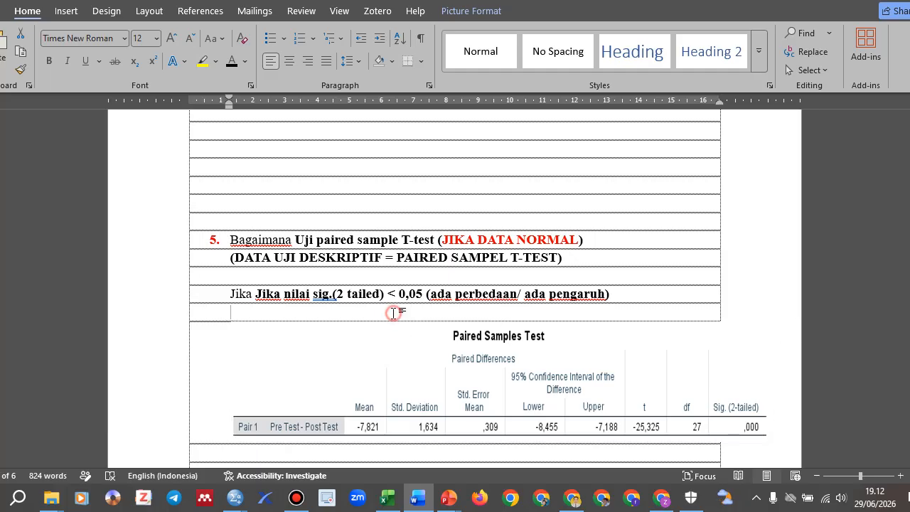
key("Delete")
scroll(410, 341, "down", 1)
scroll(411, 341, "down", 1)
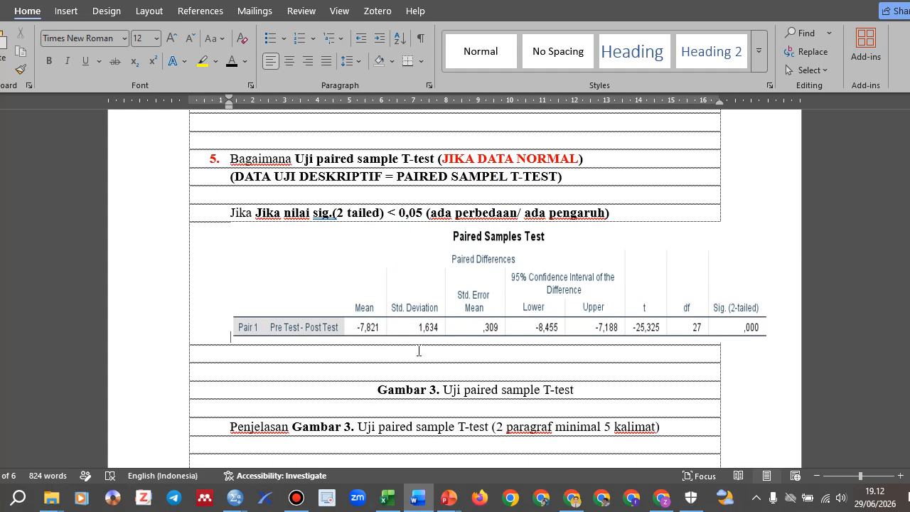
left_click(418, 350)
key("Delete")
key("Delete")
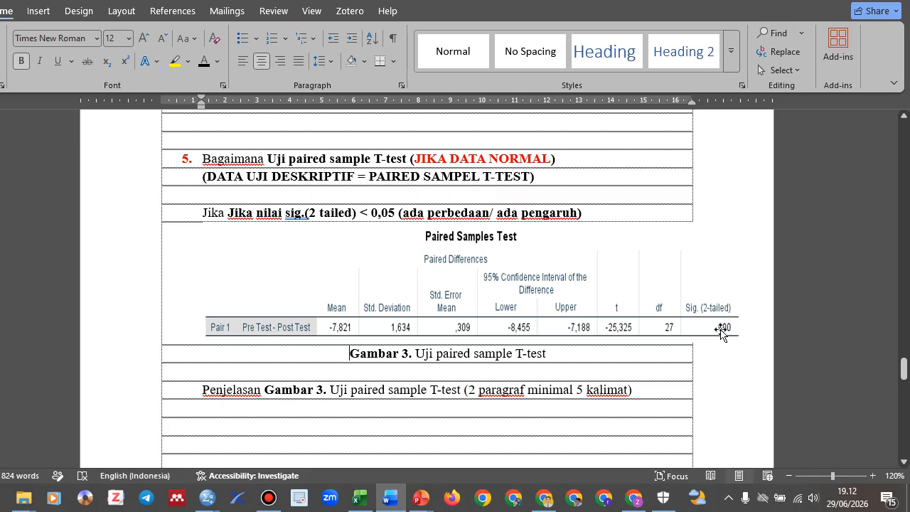
Step: Compare the table's Sig. (2-tailed) value with the 0,05 criterion in the document and review the research question on the PowerPoint slide
left_click(368, 213)
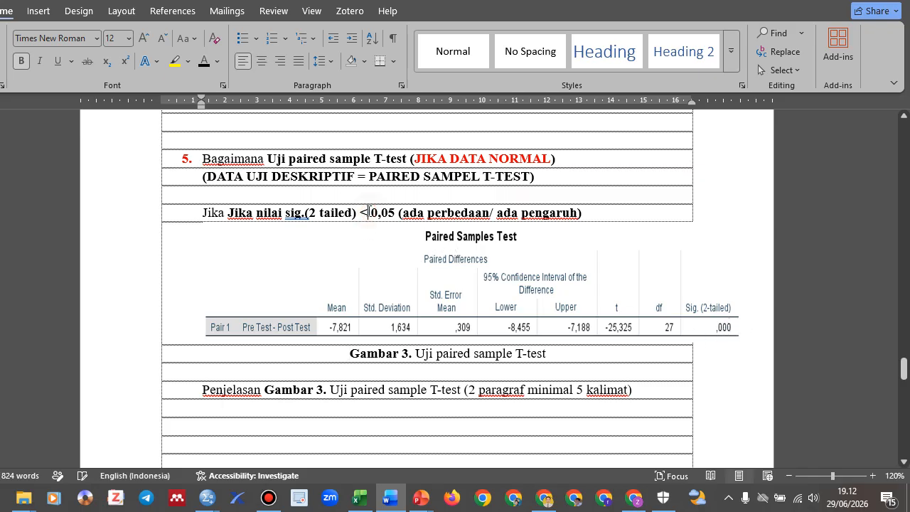
left_click(698, 320)
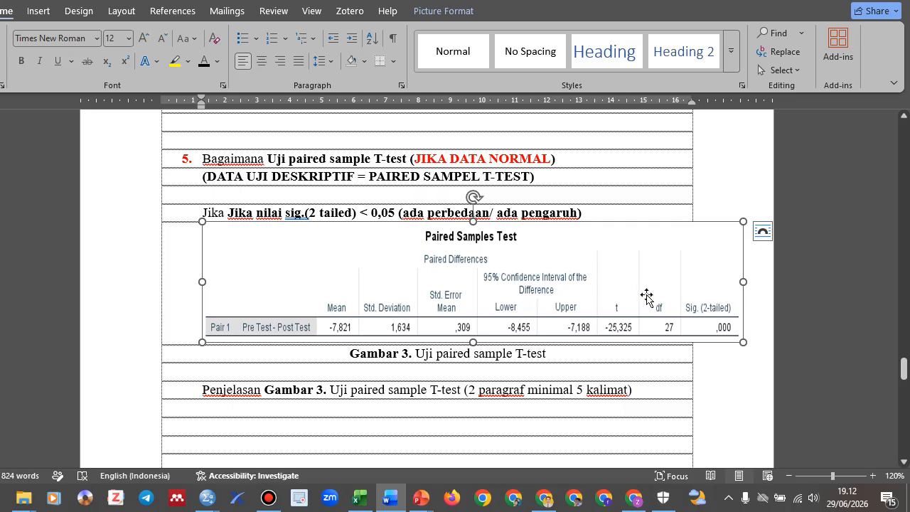
key("alt+Tab")
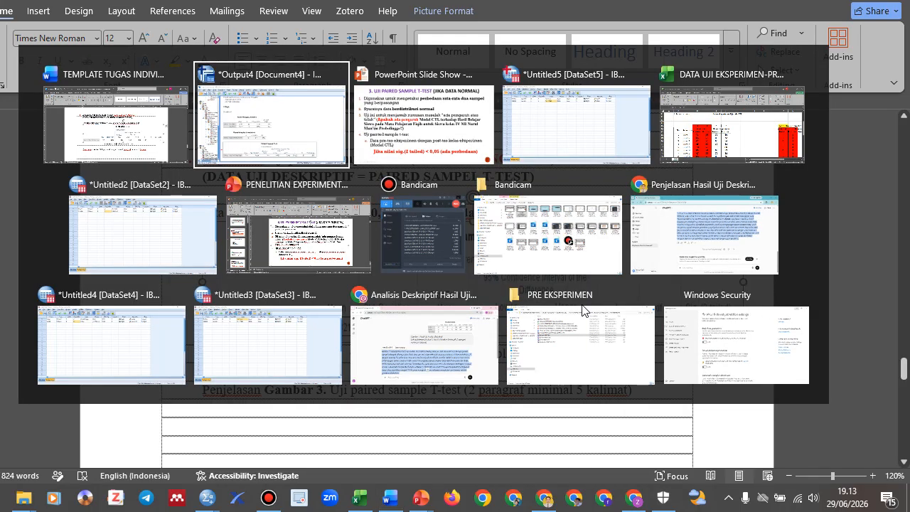
key("Tab")
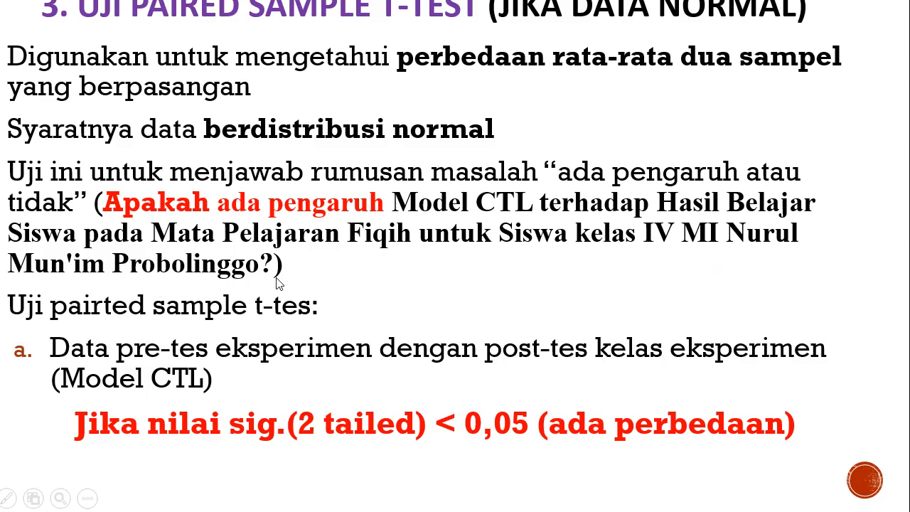
key("alt+Tab")
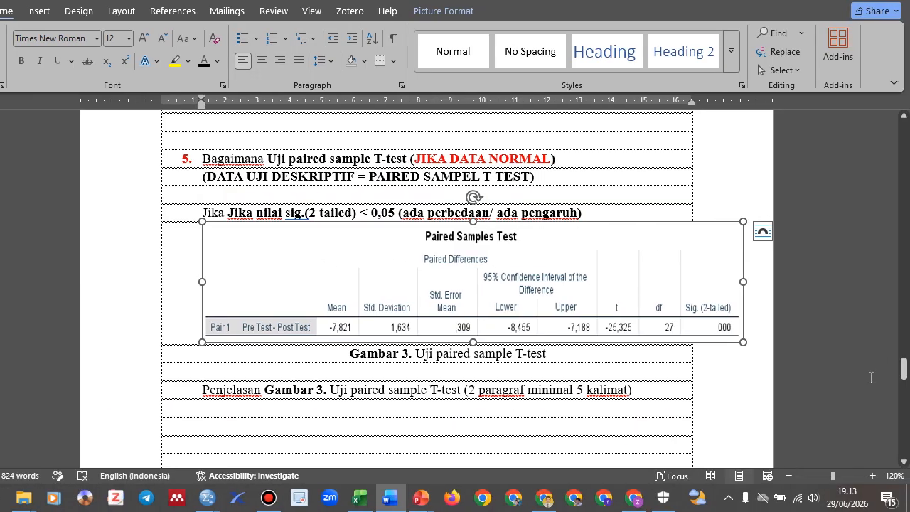
Step: Complete the H1/Ha statement after "Ada pengaruh" with the wording from "Model CTL" to "Probolinggo" copied from question 1
left_click_drag(906, 379, 896, 218)
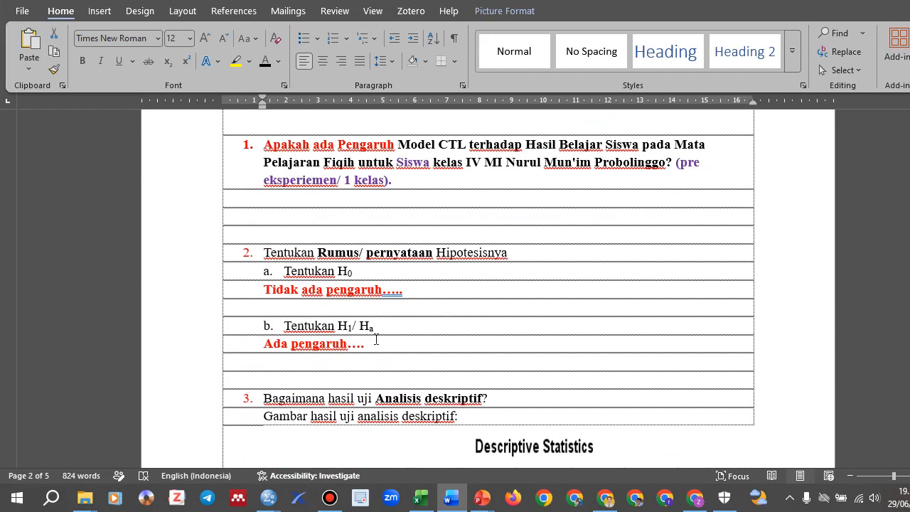
left_click(376, 339)
left_click_drag(397, 145, 667, 167)
key("ctrl+c")
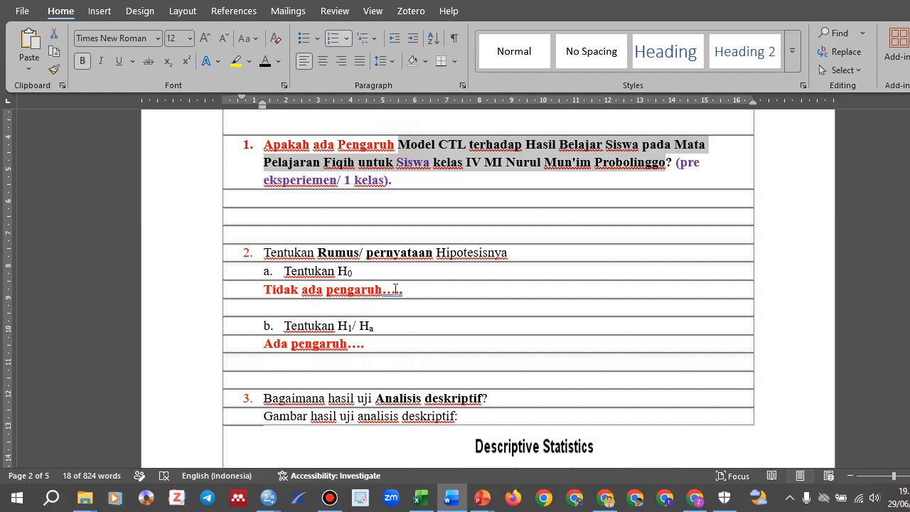
left_click(395, 340)
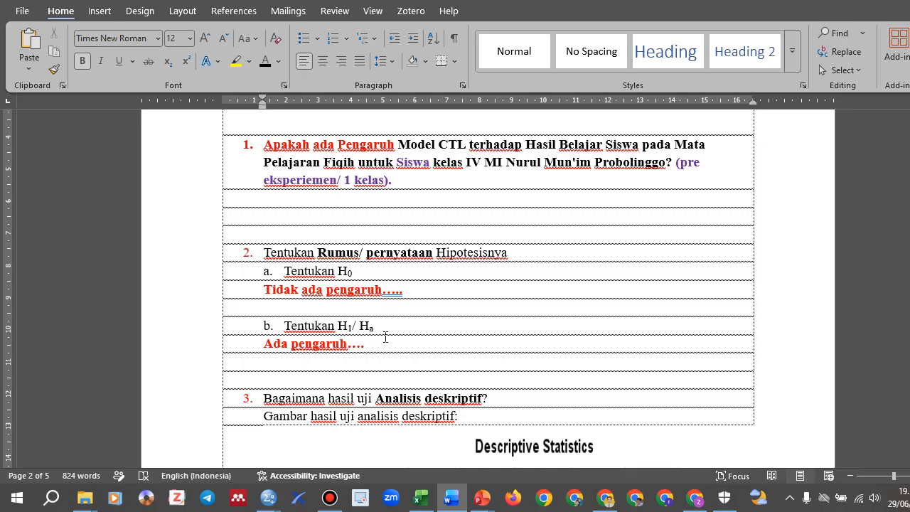
key("shift+Left")
key("shift+Left")
key("ctrl+v")
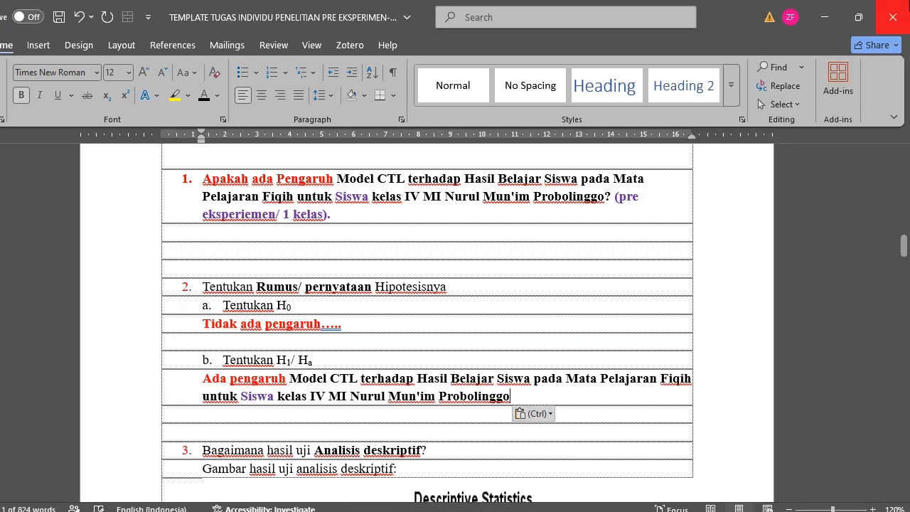
Step: Copy the completed H1/Ha statement from question 2 below the "Penjelasan Gambar 3. Uji paired sample T-test" line in question 5
key("ctrl+shift+Up")
key("ctrl+c")
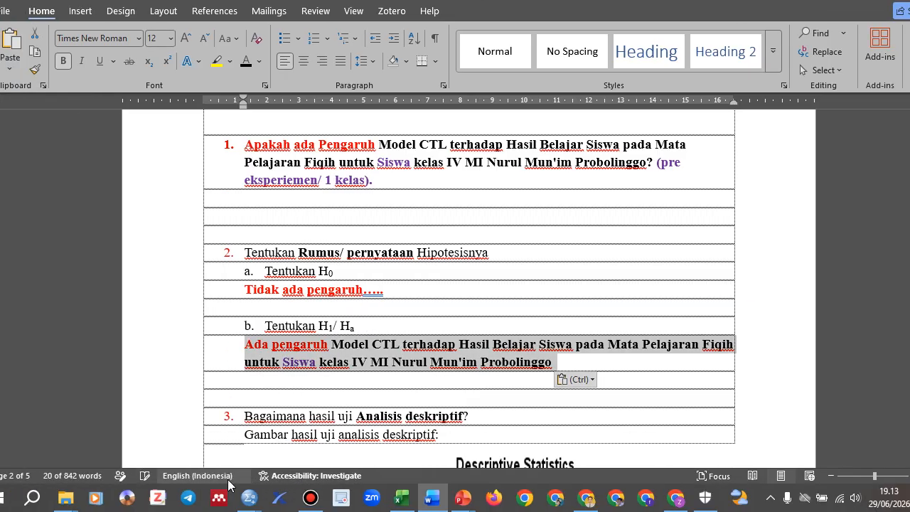
scroll(564, 331, "down", 5)
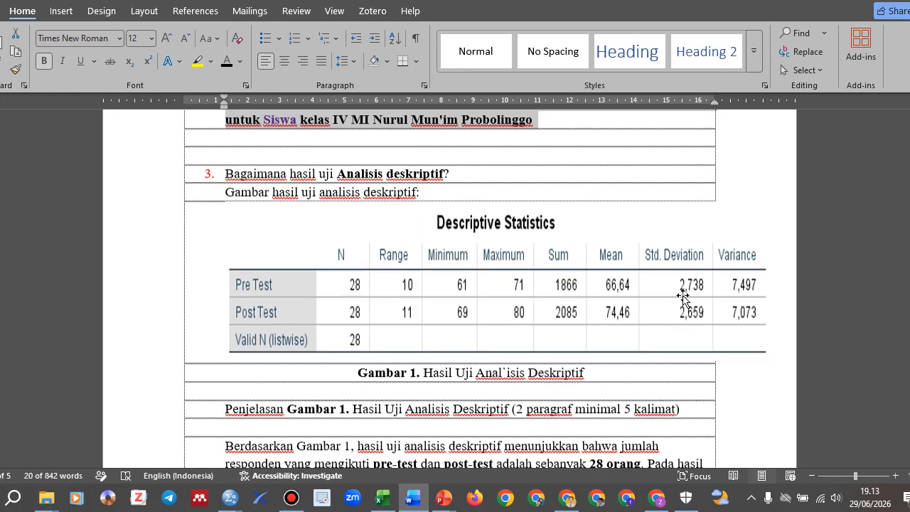
left_click_drag(905, 227, 901, 371)
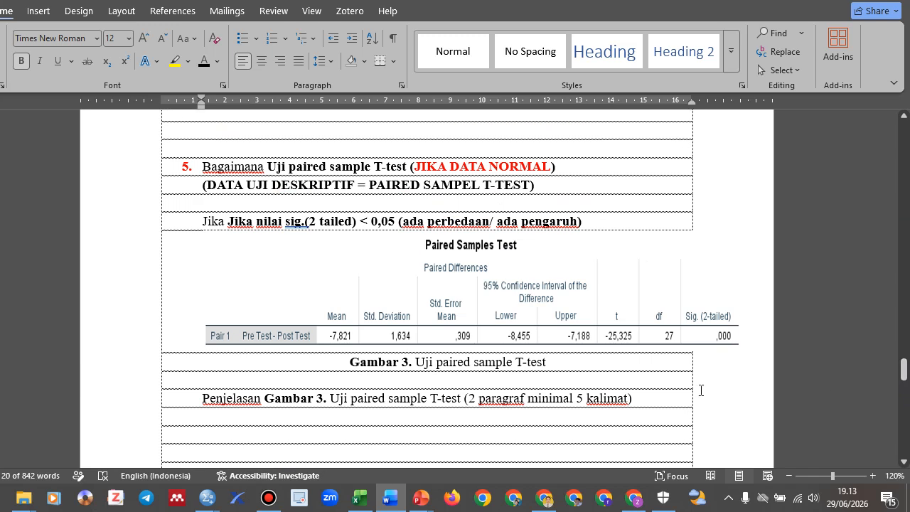
left_click(264, 433)
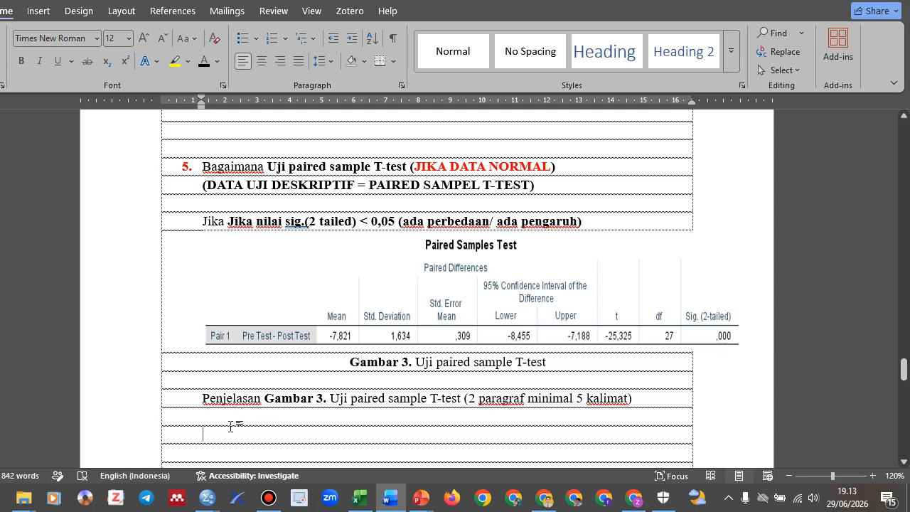
key("ctrl+v")
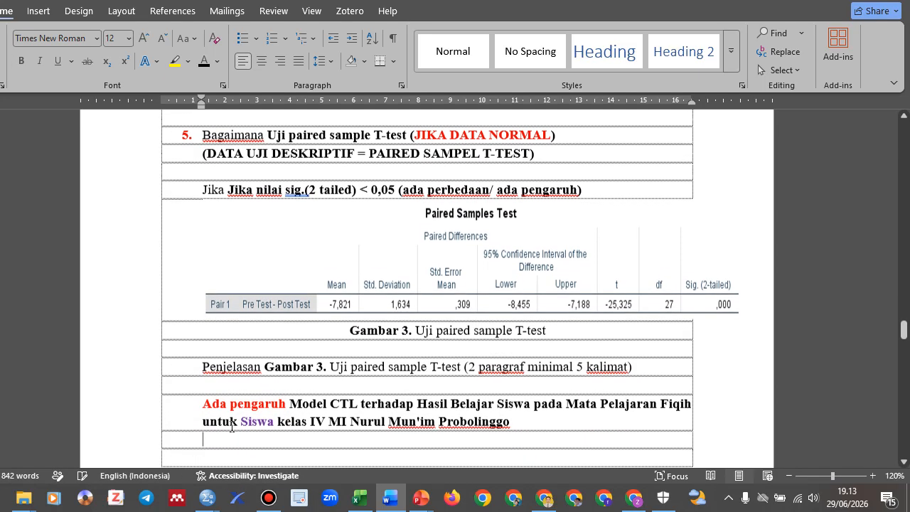
Step: Insert the label "H1/ Ha :" in front of "Ada pengaruh" in the pasted hypothesis statement
left_click(192, 402)
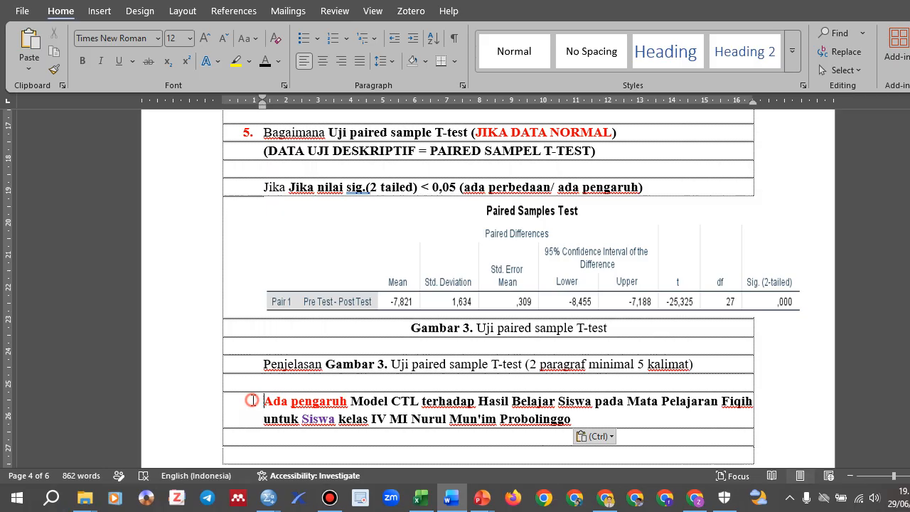
type("H1")
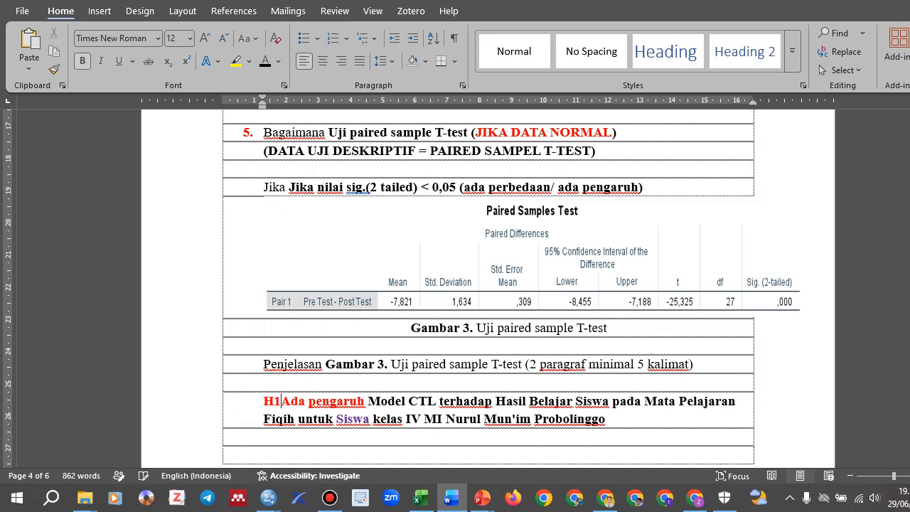
type("/ Ha")
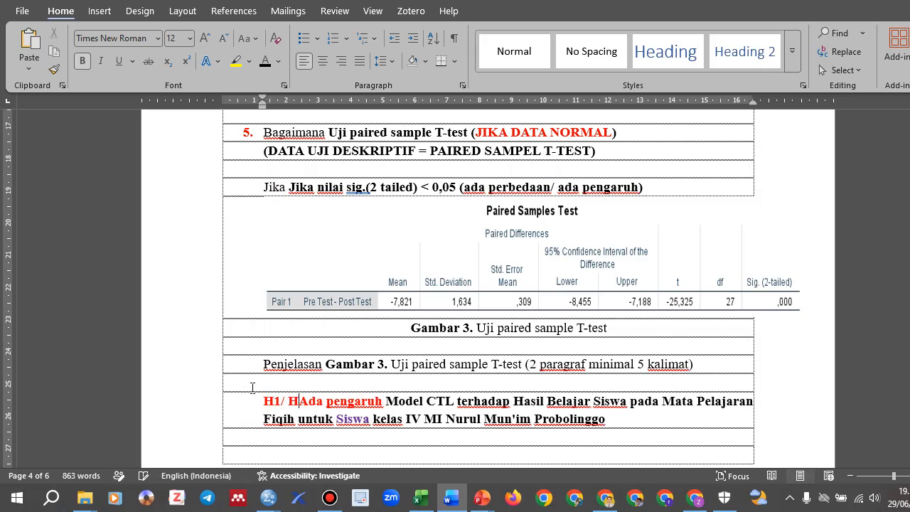
type(" :")
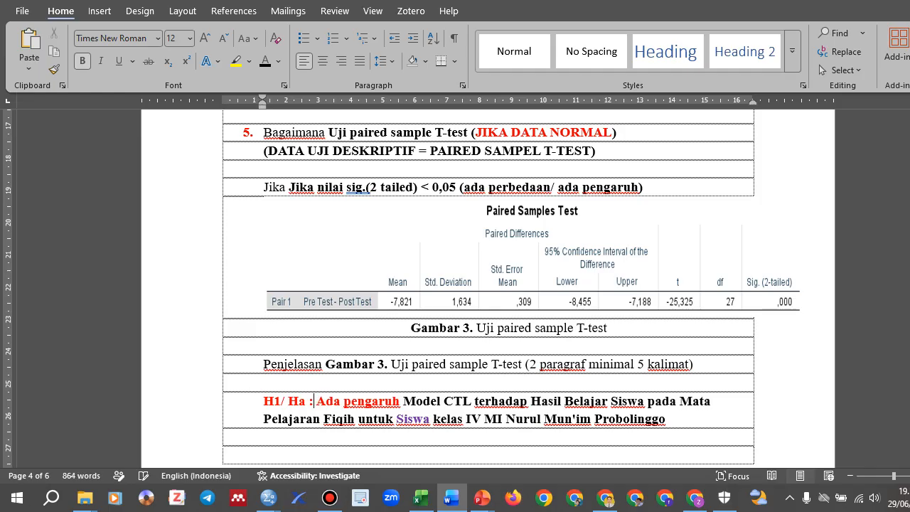
Step: Format the "a" of Ha and the "1" of H1 as subscript in the hypothesis label under question 5
key("ctrl+shift+Left")
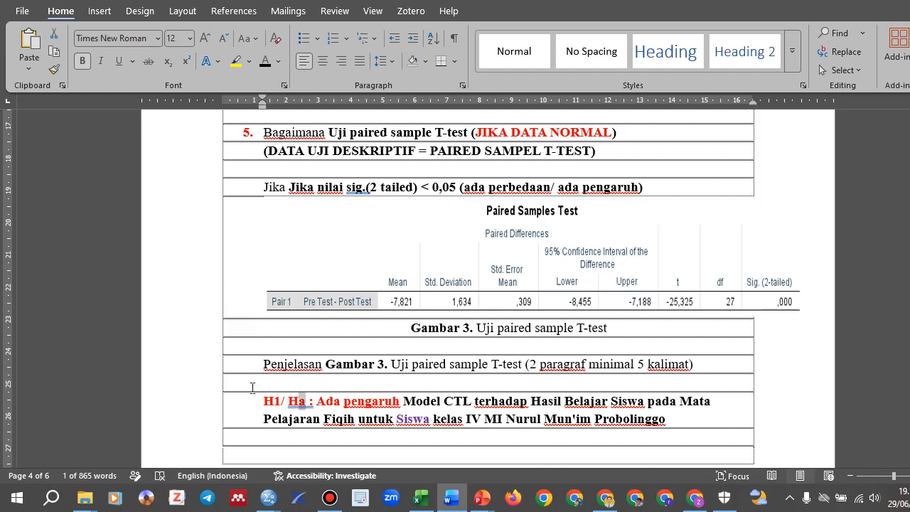
key("alt+equal")
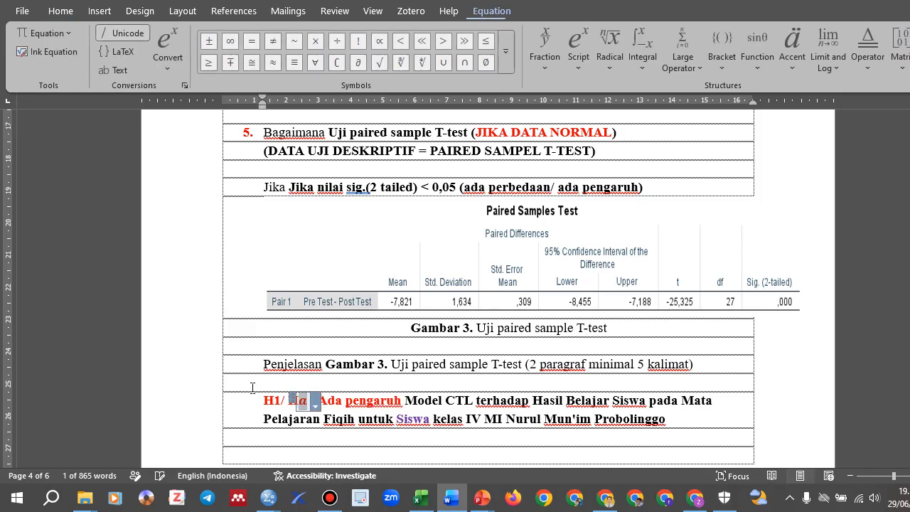
key("ctrl+z")
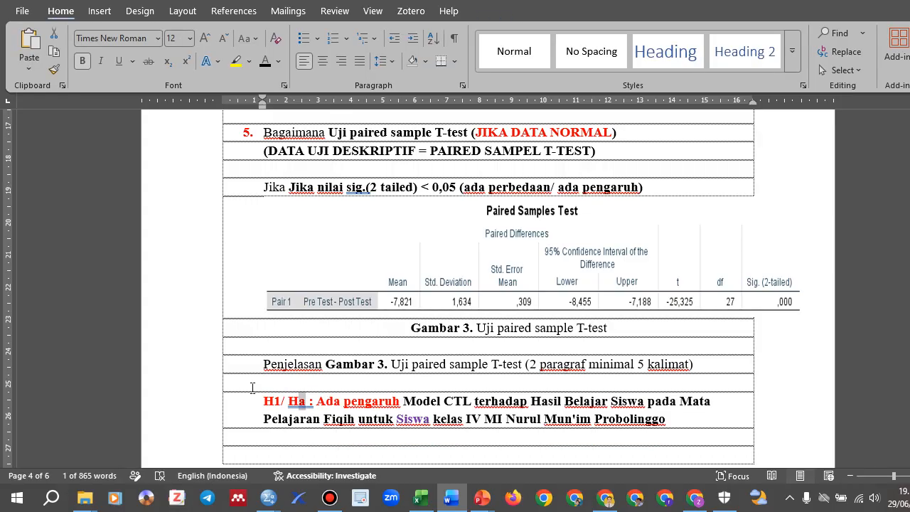
scroll(251, 388, "up", 1)
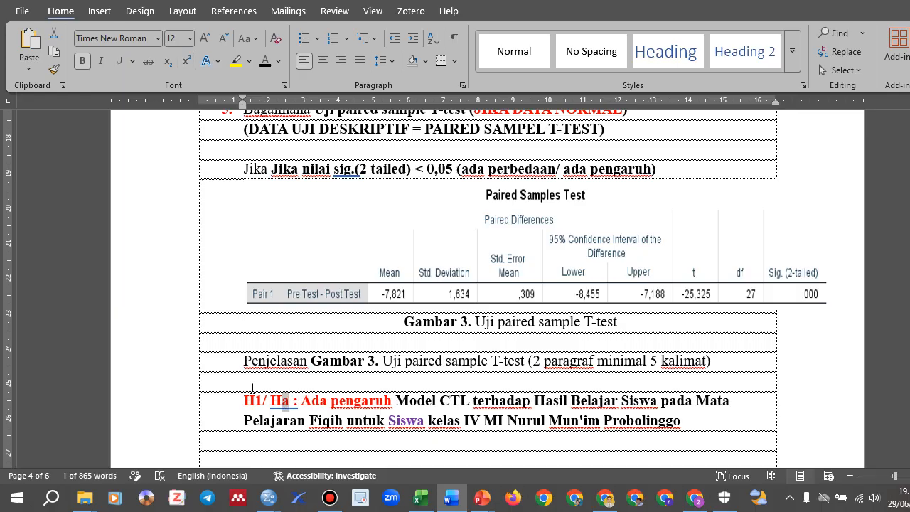
key("ctrl+equal")
key("Left")
key("Left")
key("Left")
key("Left")
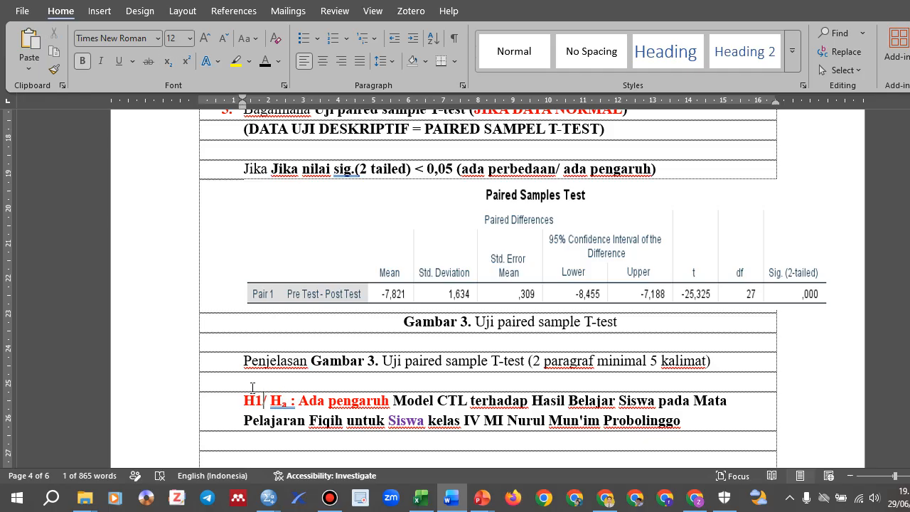
key("shift+Left")
key("ctrl+equal")
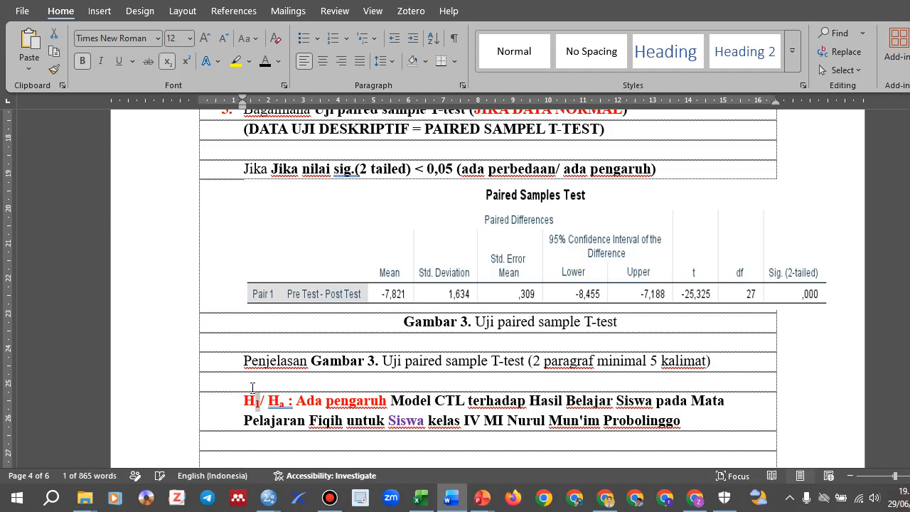
left_click(353, 415)
left_click_drag(246, 403, 693, 421)
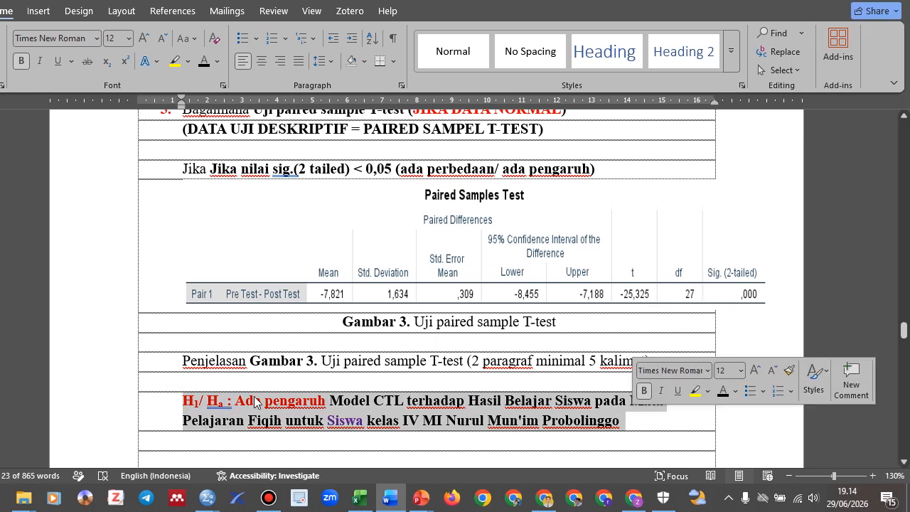
left_click(288, 400)
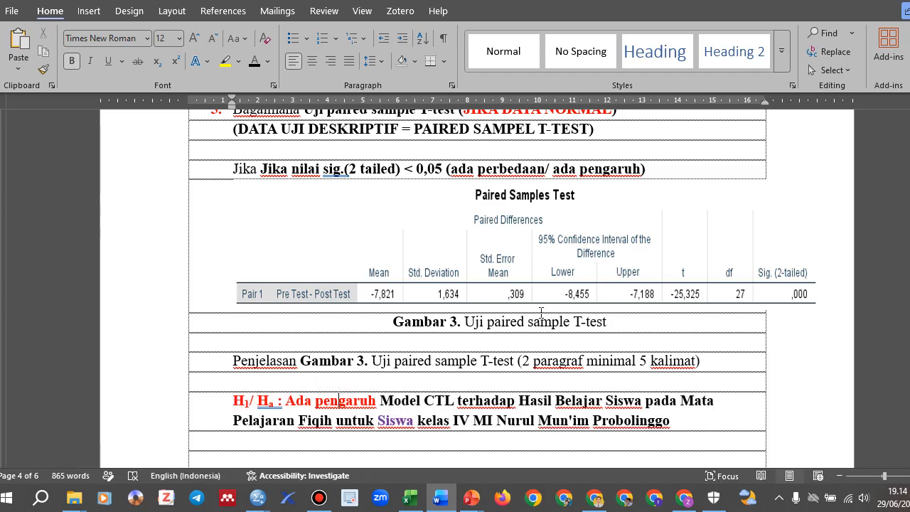
Step: Copy the Paired Samples Test picture and paste it into the message of the open ChatGPT conversation
left_click(518, 302)
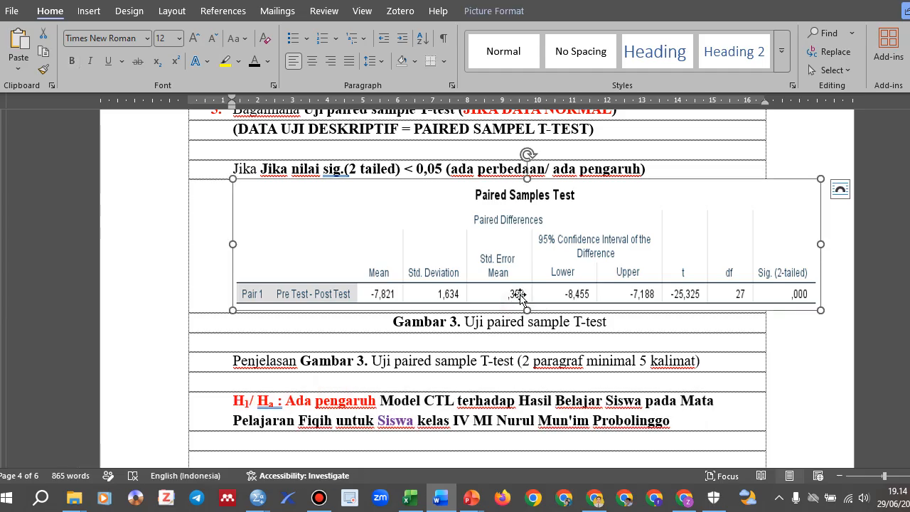
right_click(531, 258)
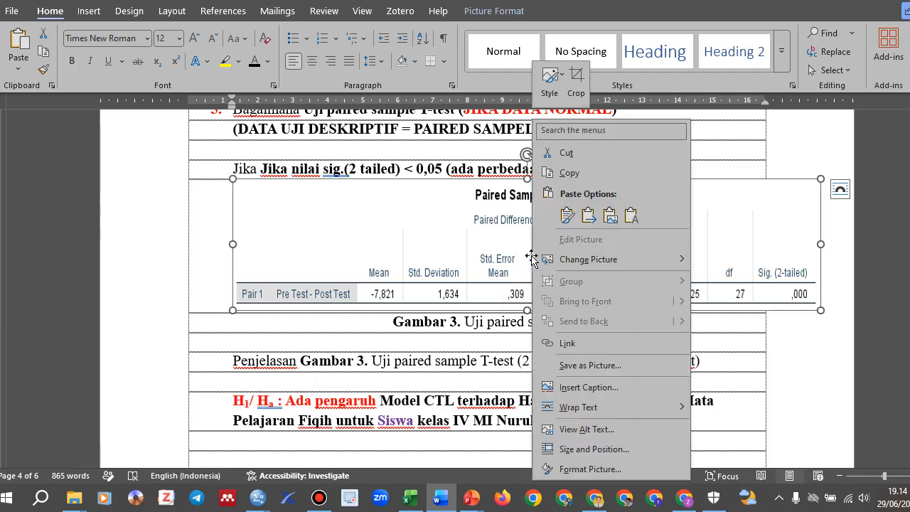
left_click(569, 173)
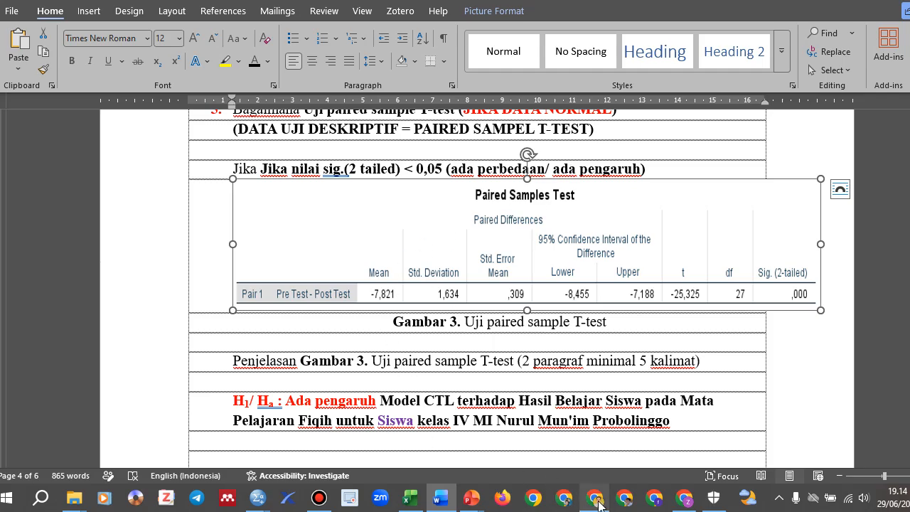
mouse_move(594, 498)
left_click(579, 457)
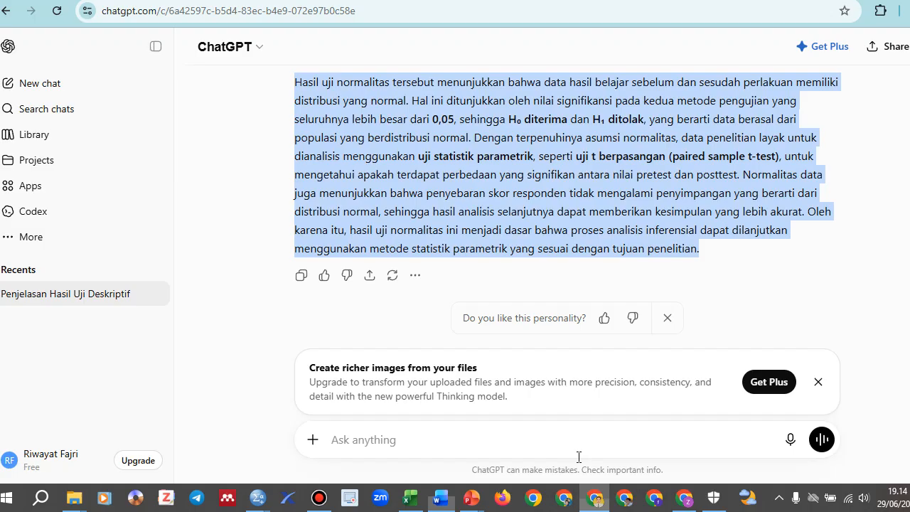
left_click(373, 440)
key("ctrl+v")
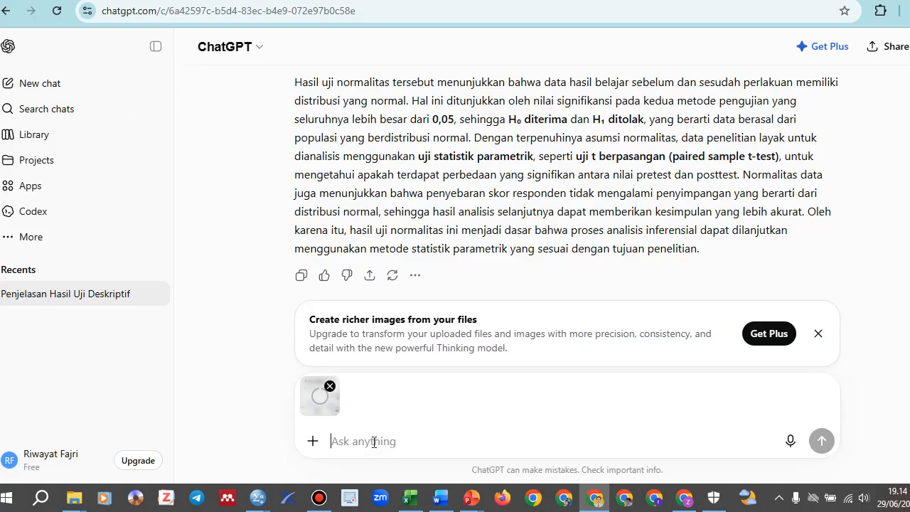
Step: Copy the line "Penjelasan Gambar 3. Uji paired sample T-test (2 paragraf minimal 5 kalimat)" from Word into the ChatGPT message
key("alt+Tab")
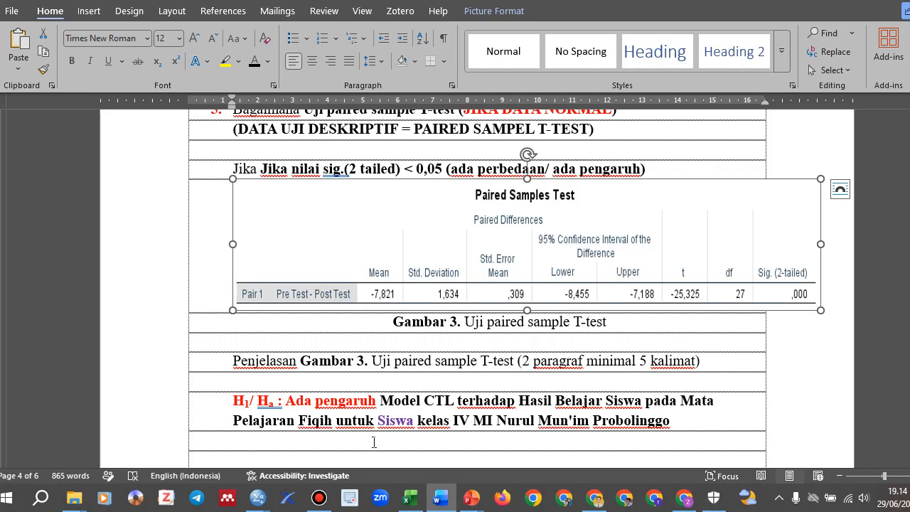
left_click(233, 363)
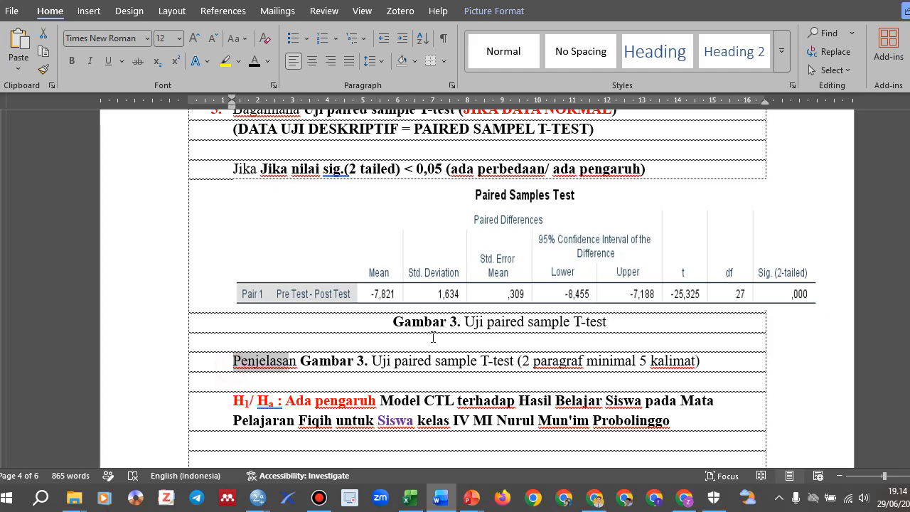
left_click(700, 361, "shift")
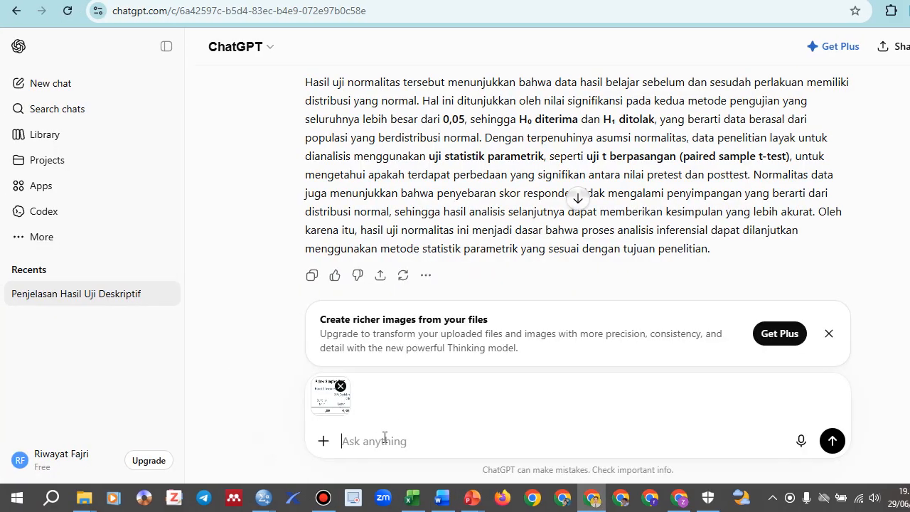
key("ctrl+v")
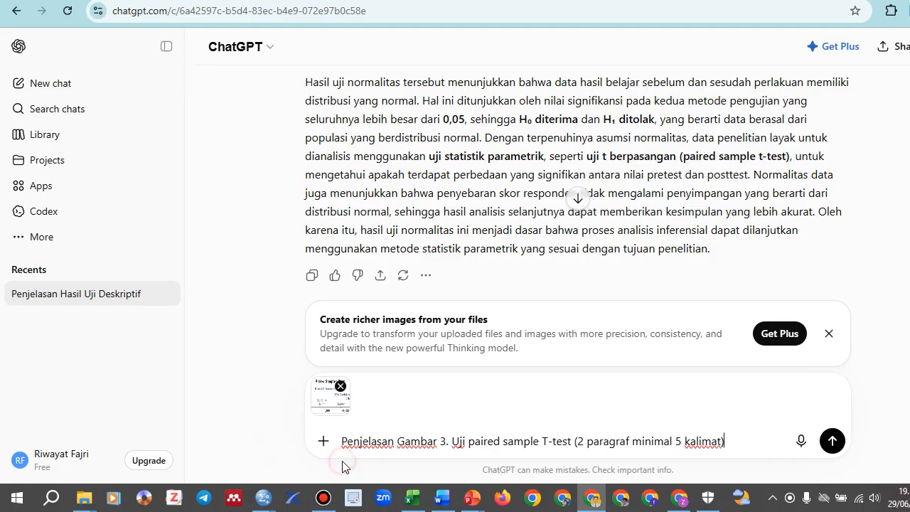
Step: Begin the ChatGPT request with "tolong buatkan" before "Penjelasan Gambar 3" and add two line breaks in the message
left_click(344, 440)
type("tolong buat")
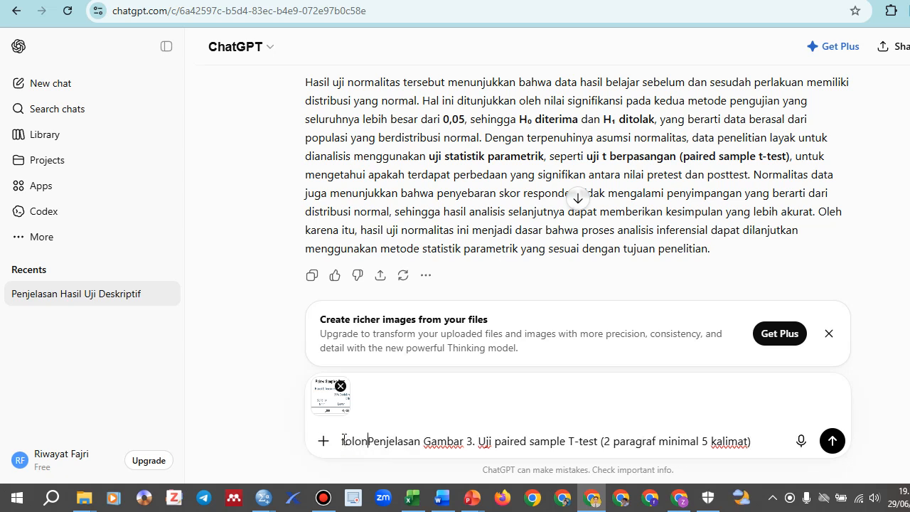
type("kan")
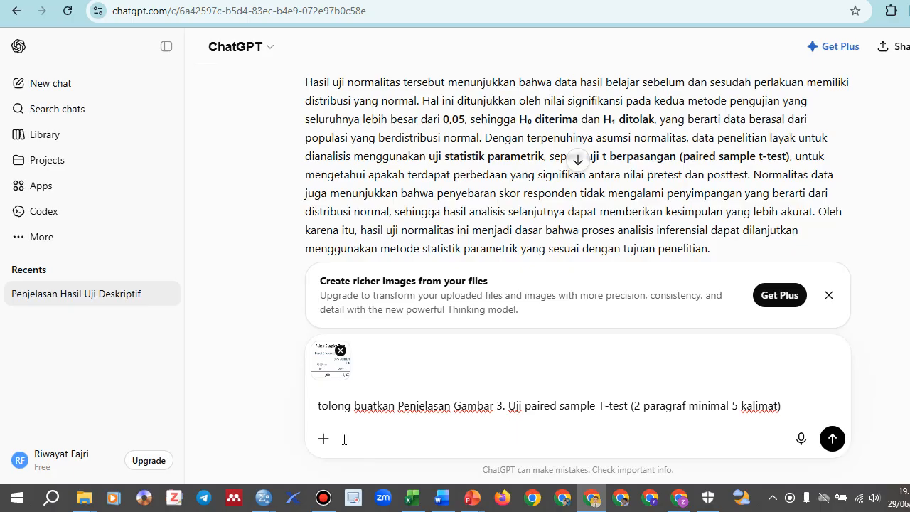
key("shift+Return")
key("shift+Return")
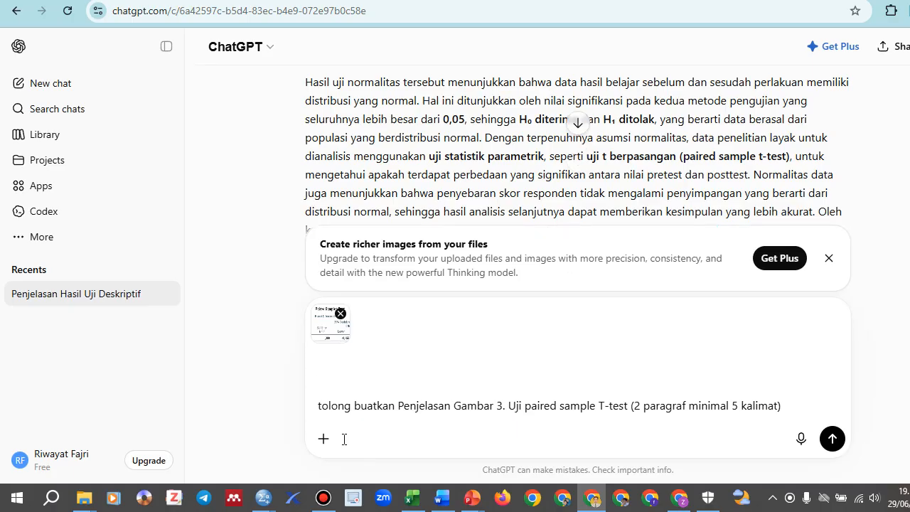
Step: Return to the Word document and insert a copy of the labelled H1/Ha statement above the original in question 5
key("alt+Tab")
left_click(298, 421)
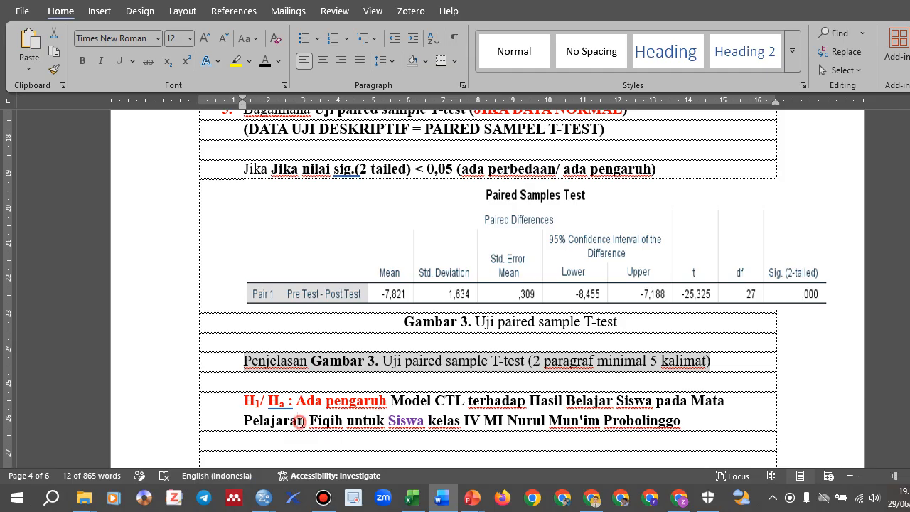
left_click_drag(684, 418, 237, 403)
key("ctrl+c")
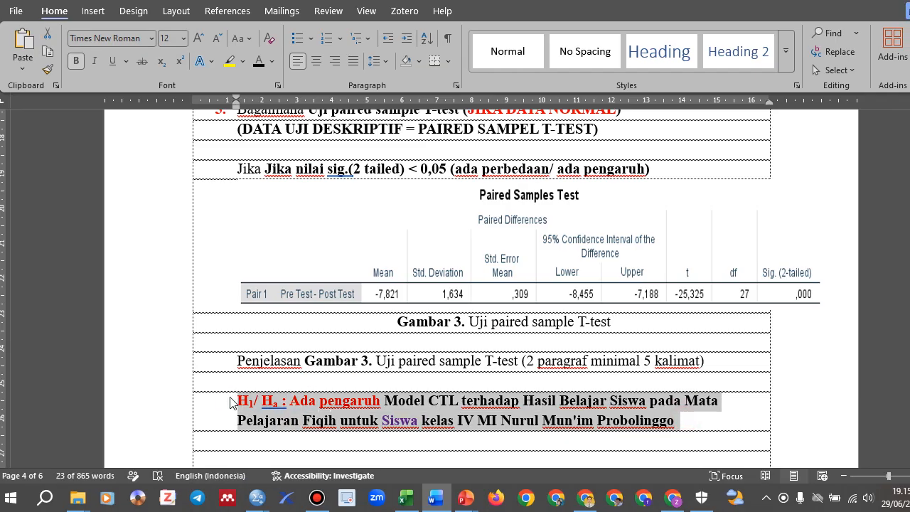
left_click(231, 402)
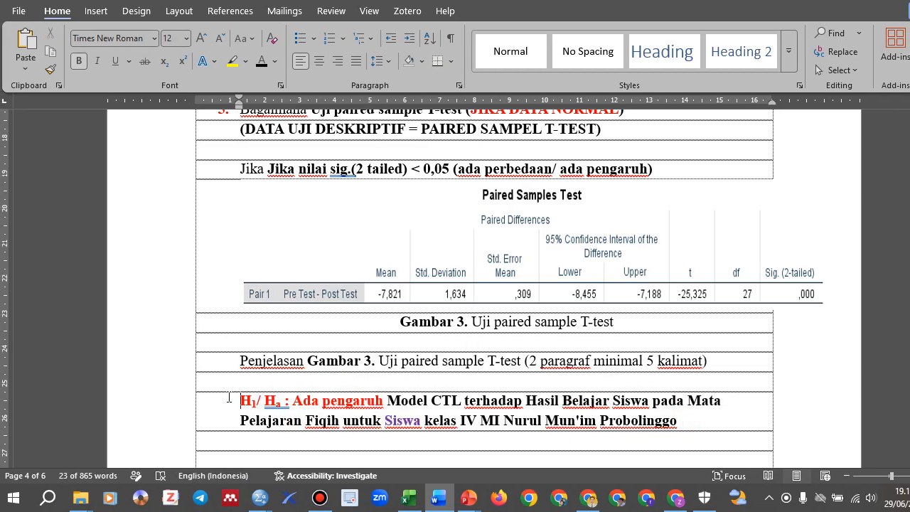
key("Return")
key("ctrl+v")
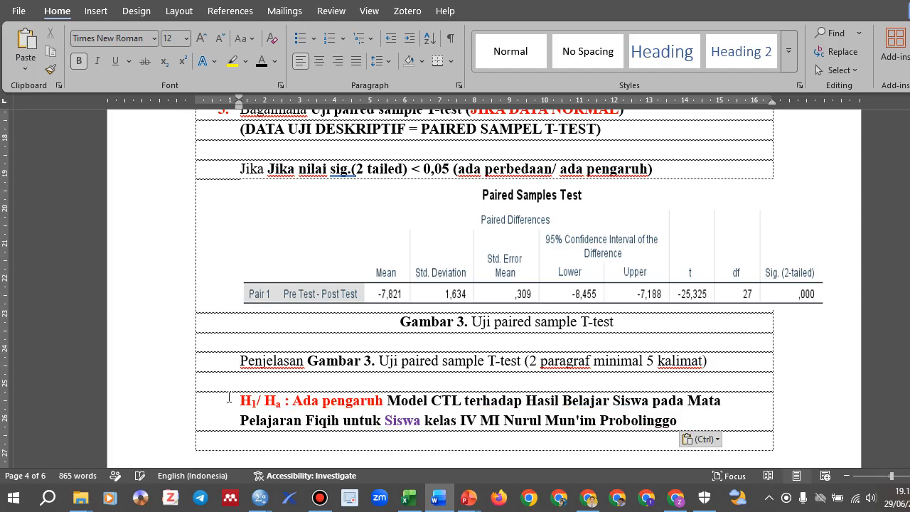
Step: Turn the upper hypothesis copy into the null hypothesis by changing its label to "H0:" and inserting "Tidak" before "Ada pengaruh"
left_click(229, 400)
key("Right")
key("Right")
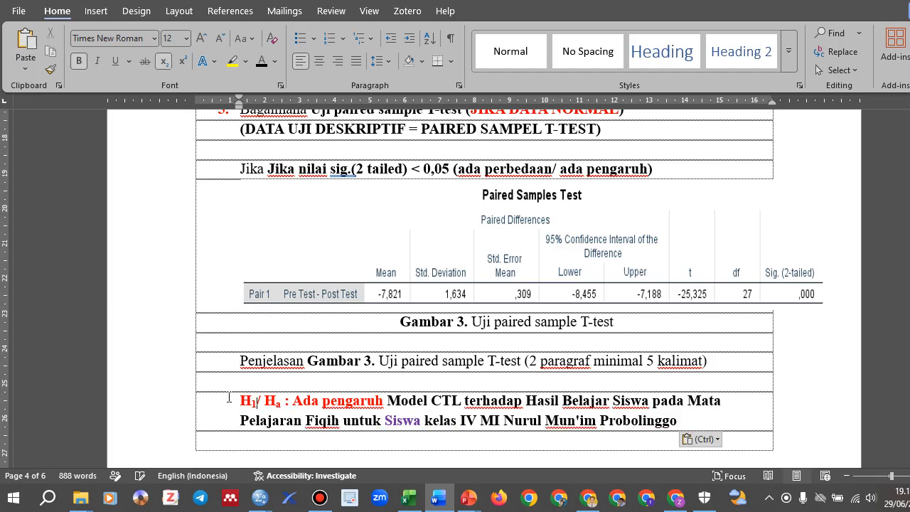
key("shift+Left")
type("0")
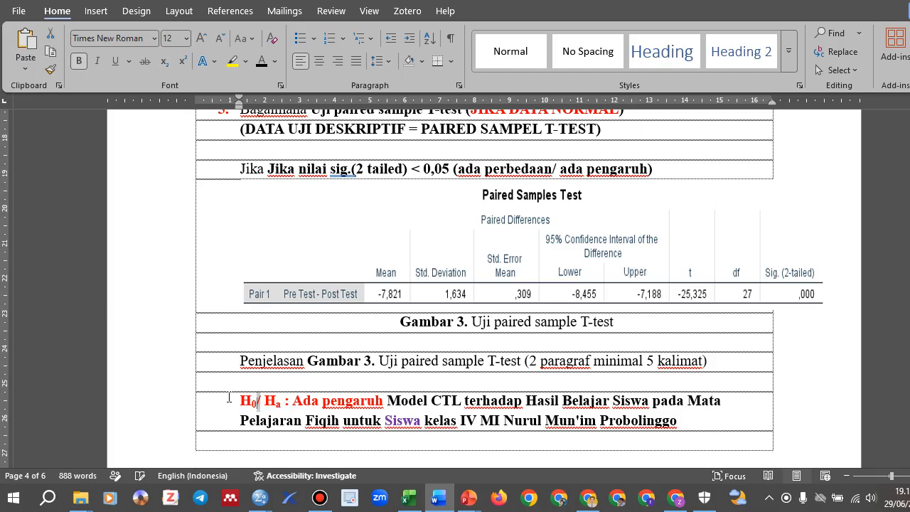
key("shift+Right")
key("shift+Right")
key("shift+Right")
key("shift+Right")
key("Delete")
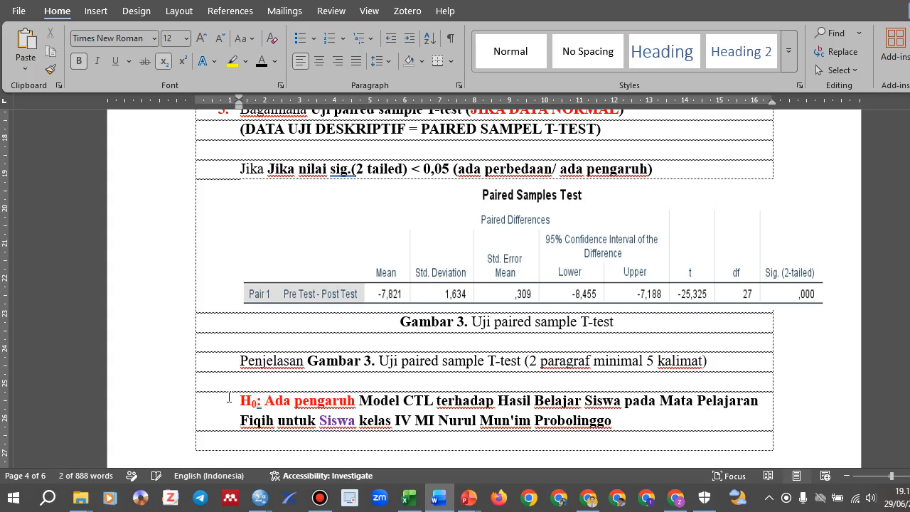
type("Tidak")
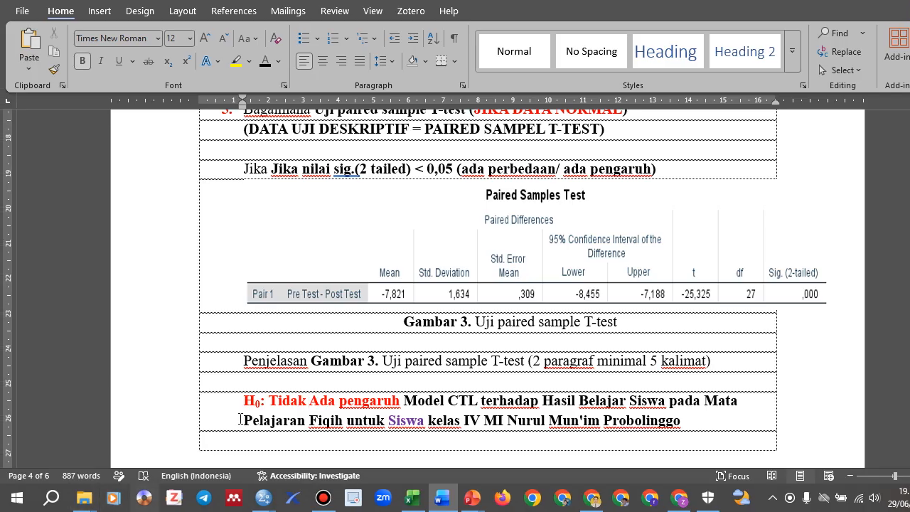
Step: Add the H1/Ha statement in the row below H0, and copy both hypotheses and remove their bold formatting
left_click(296, 441)
key("ctrl+v")
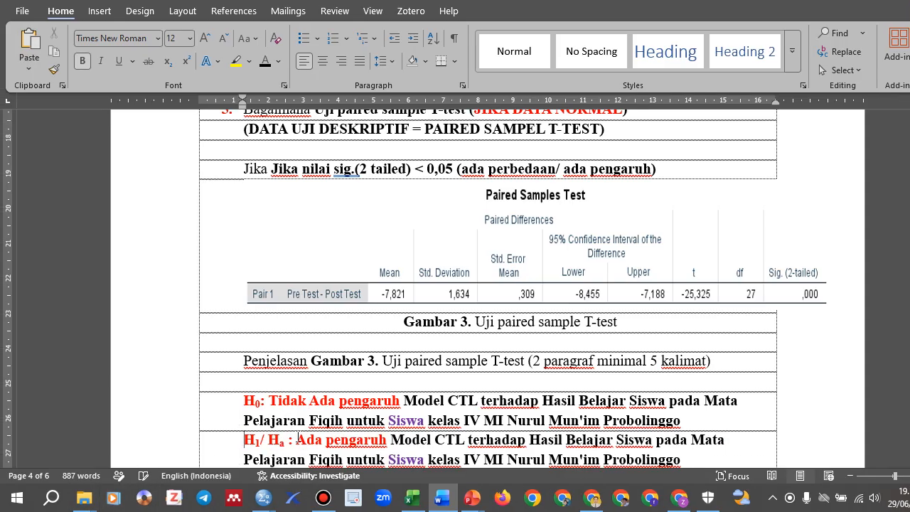
left_click_drag(246, 393, 681, 459)
scroll(440, 449, "down", 3)
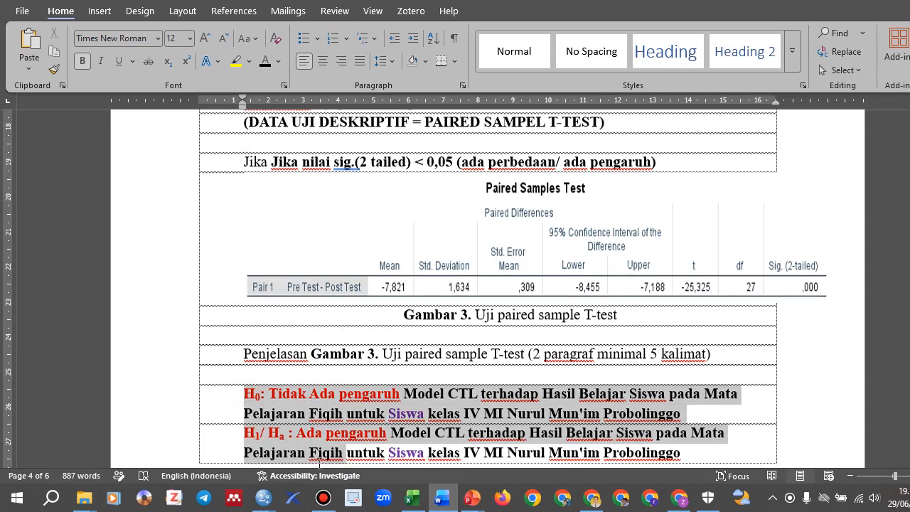
left_click(829, 213)
left_click_drag(247, 240, 688, 300)
key("ctrl+c")
key("ctrl+b")
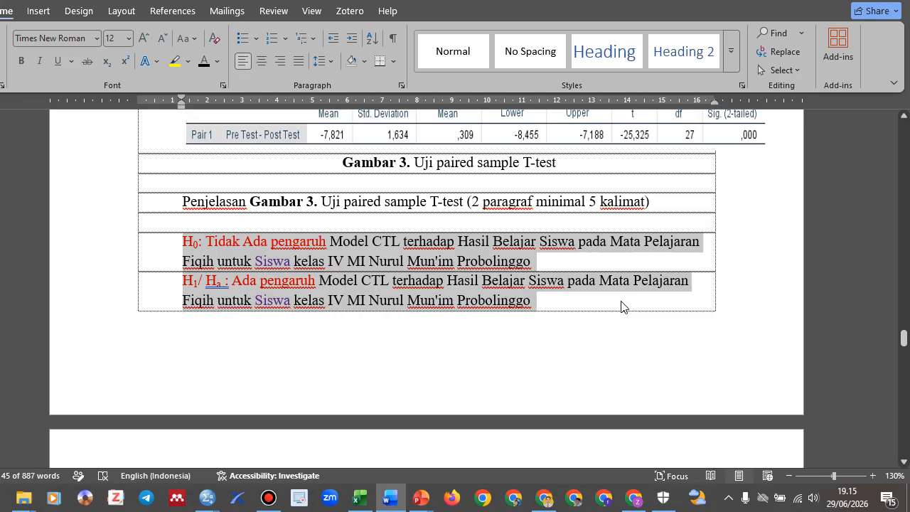
Step: Switch to ChatGPT, paste both hypotheses above the "tolong buatkan Penjelasan Gambar 3" request and send the message
key("alt+Tab")
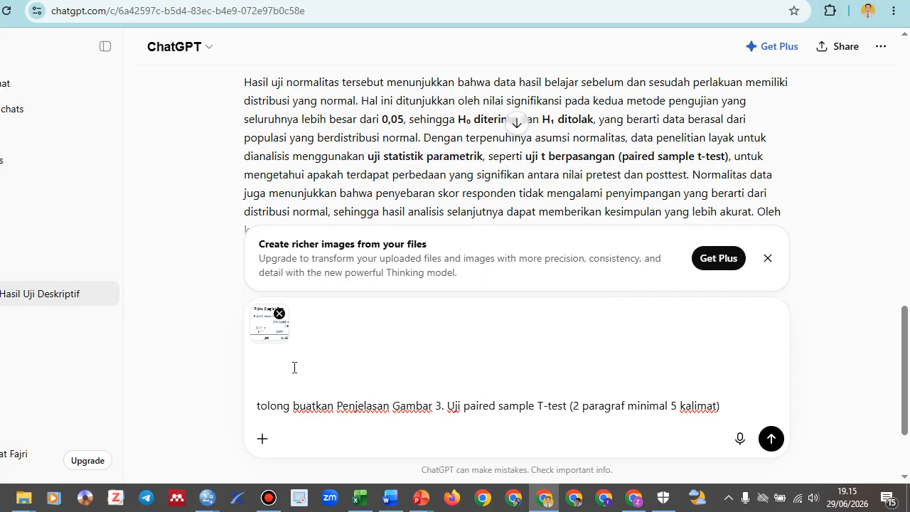
key("ctrl+v")
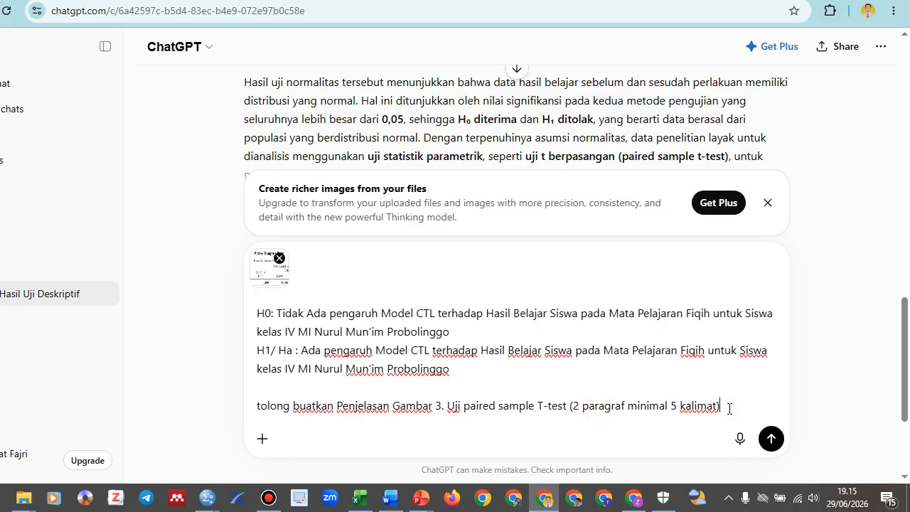
key("Return")
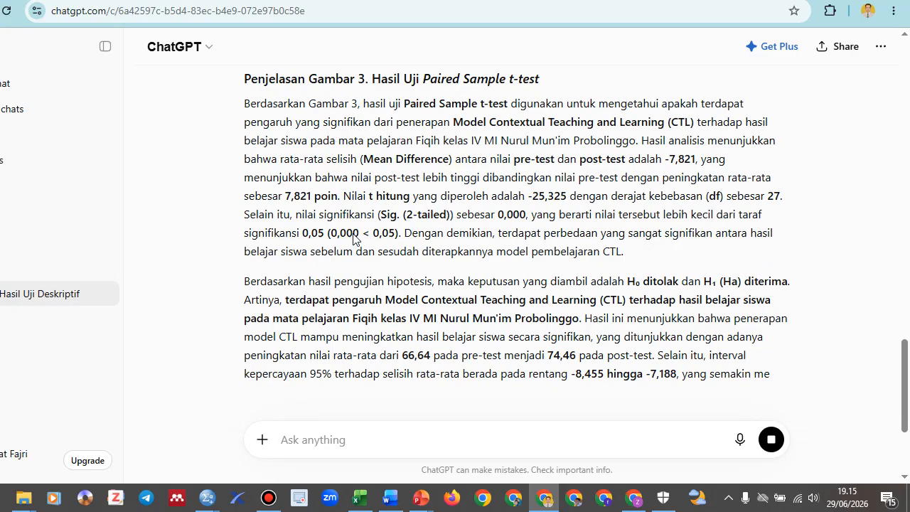
Step: Read the generated Gambar 3 explanation, checking the significance comparison and the decision on the hypotheses
scroll(461, 187, "up", 2)
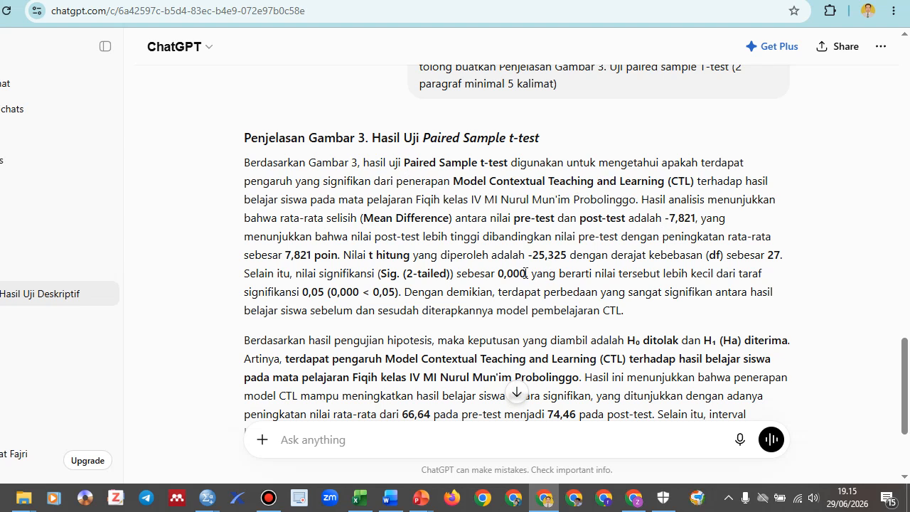
left_click_drag(525, 273, 304, 296)
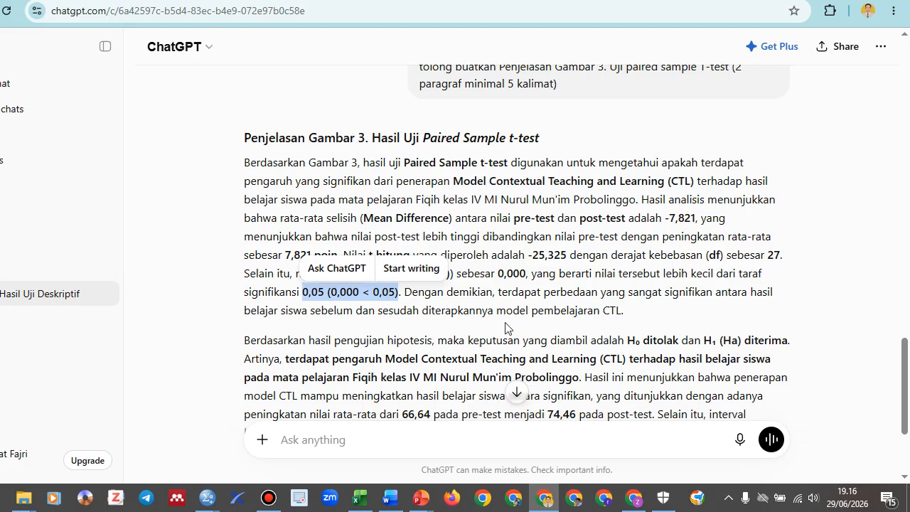
scroll(504, 327, "down", 1)
left_click_drag(287, 287, 491, 285)
scroll(461, 301, "down", 2)
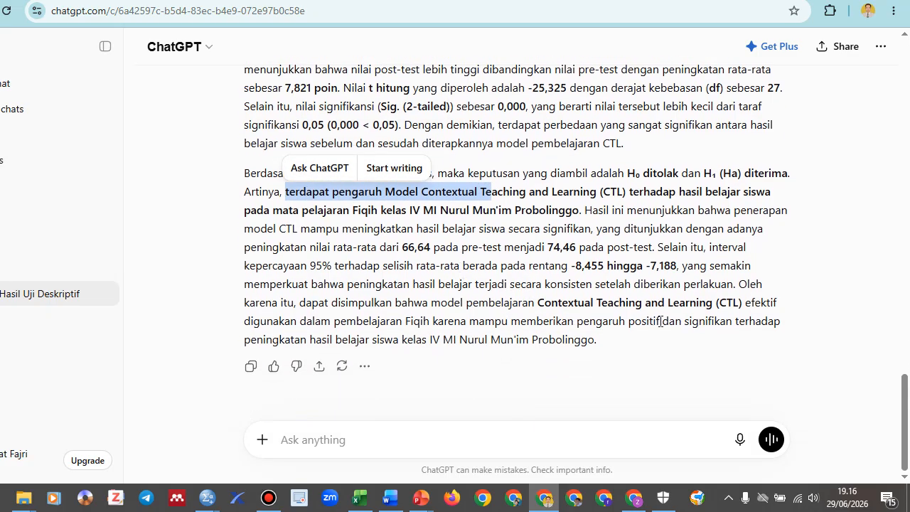
Step: Copy both explanation paragraphs from ChatGPT and paste them into the Word document, in the second empty row of page 5
left_click_drag(624, 339, 229, 204)
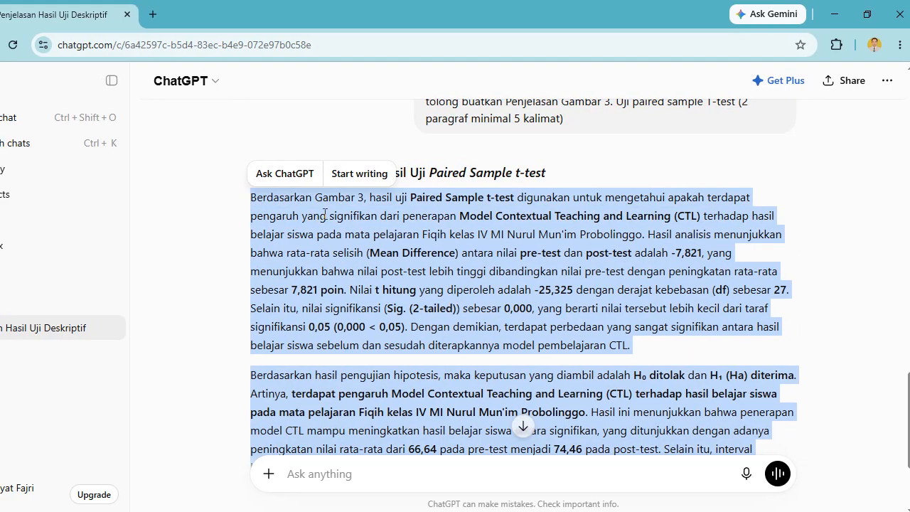
right_click(325, 213)
left_click(395, 237)
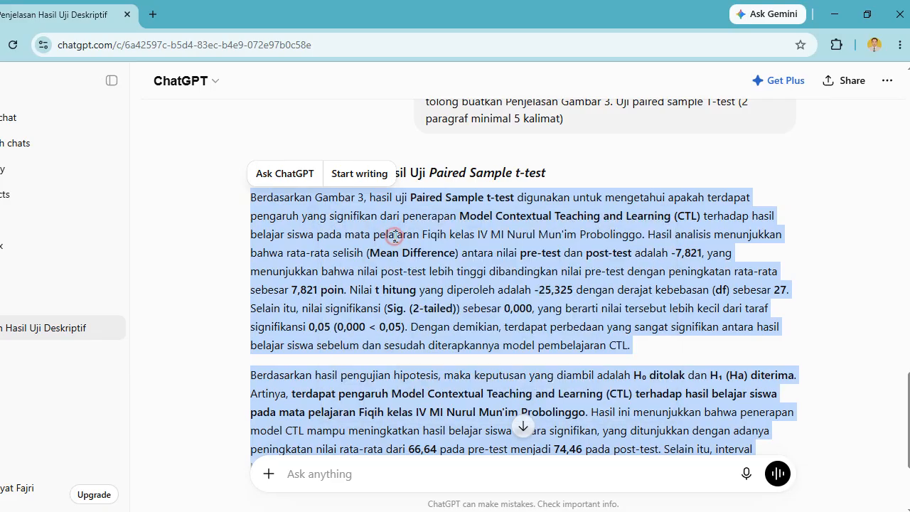
key("alt+Tab")
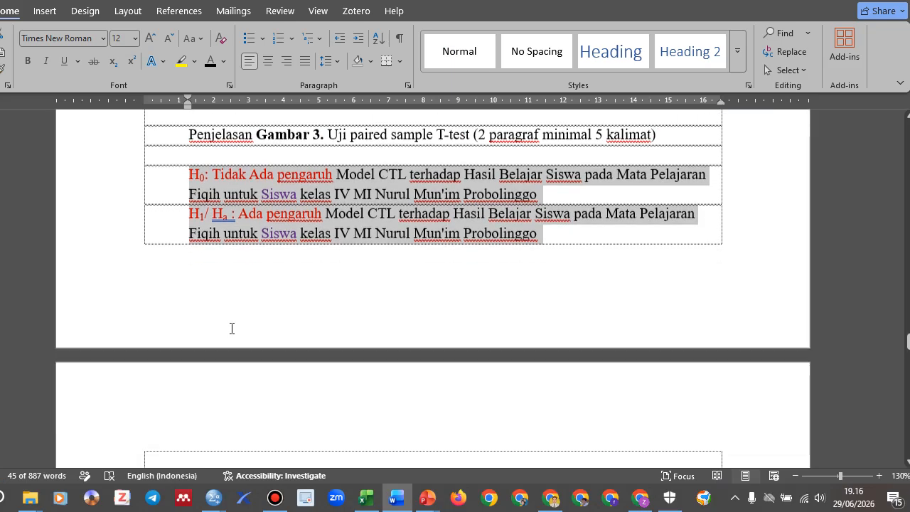
scroll(232, 328, "down", 5)
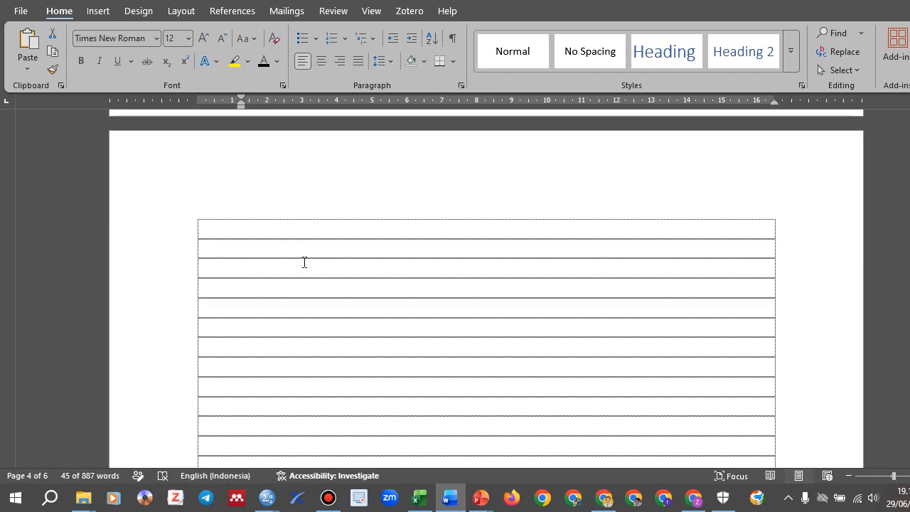
left_click(290, 248)
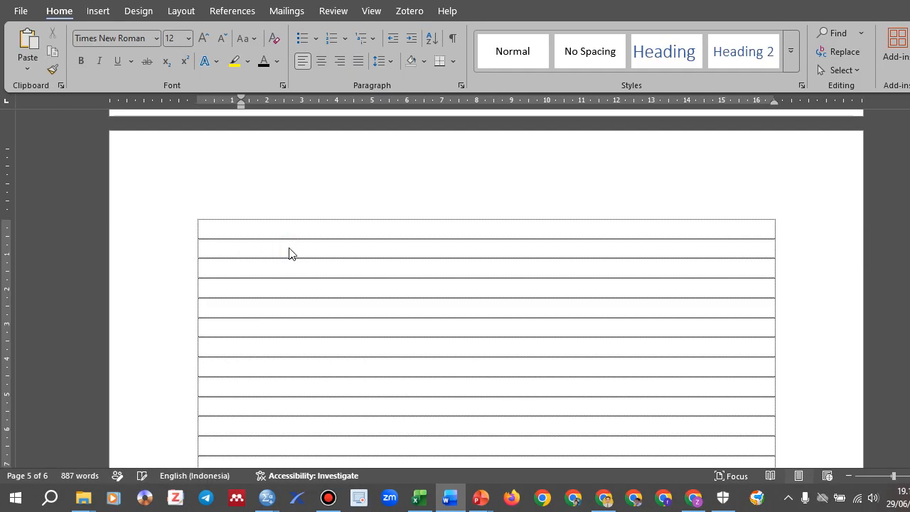
key("ctrl+v")
scroll(333, 278, "up", 5)
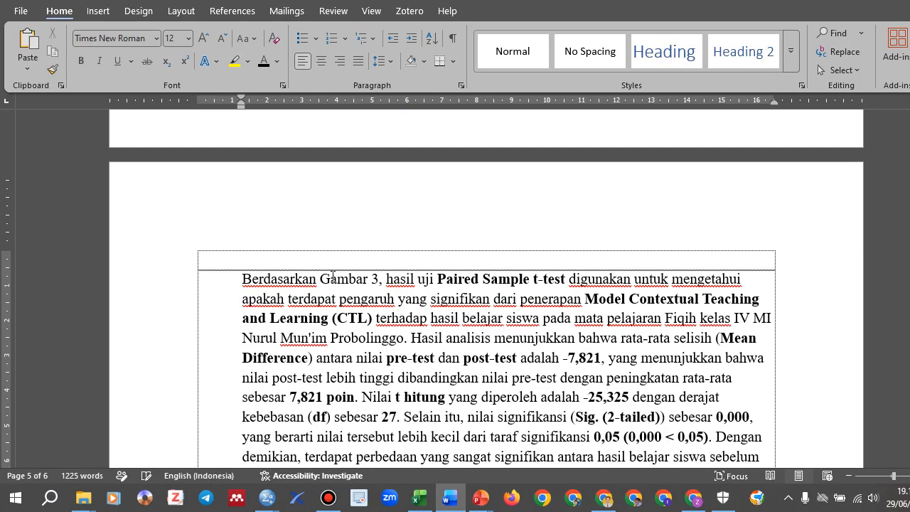
key("ctrl+z")
Step: Return to the start of the assignment and review the research title and the problem statement under Rumusan masalah
scroll(464, 227, "up", 5)
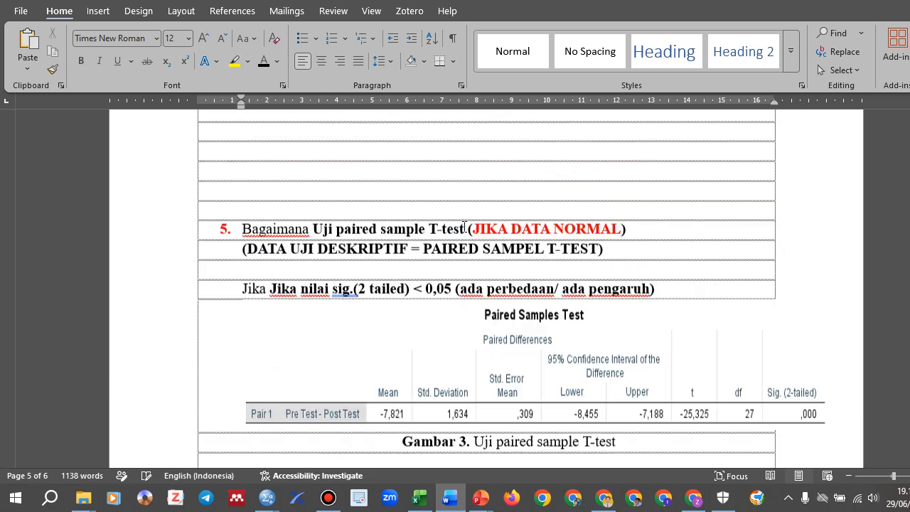
scroll(465, 228, "up", 2)
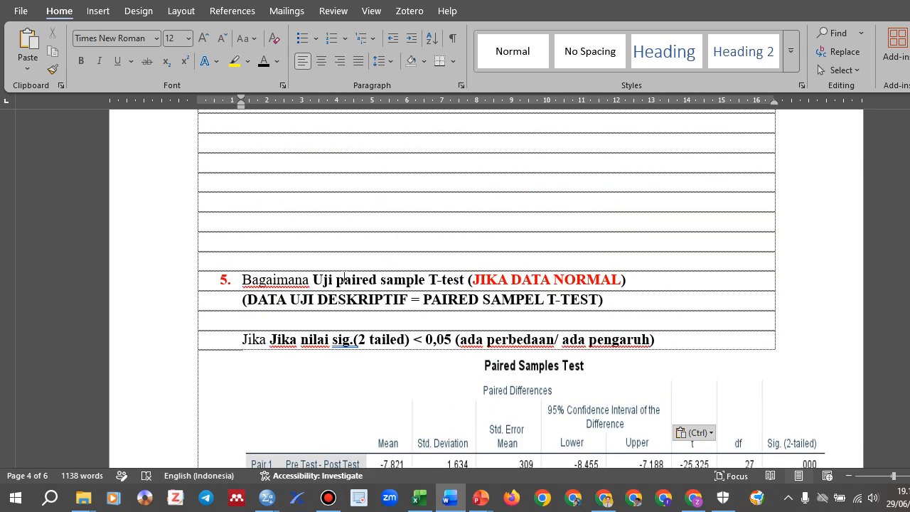
scroll(318, 276, "up", 10)
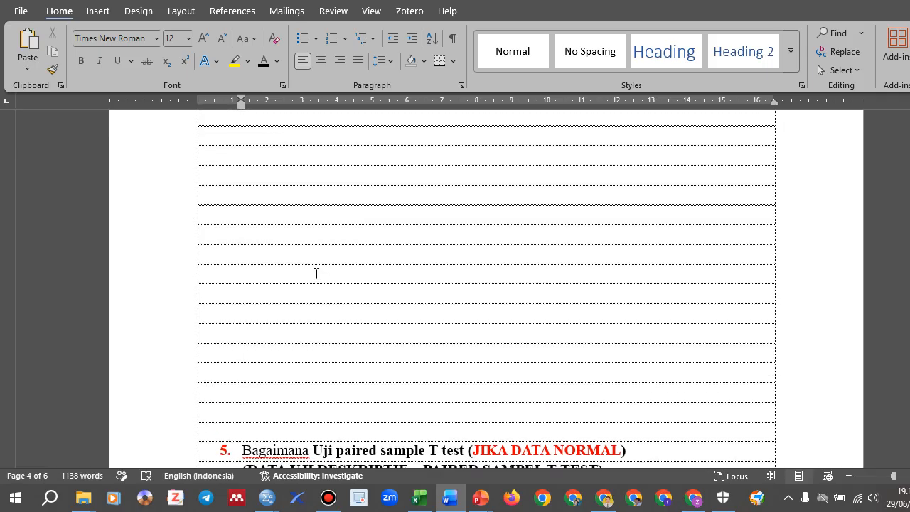
scroll(312, 269, "up", 15)
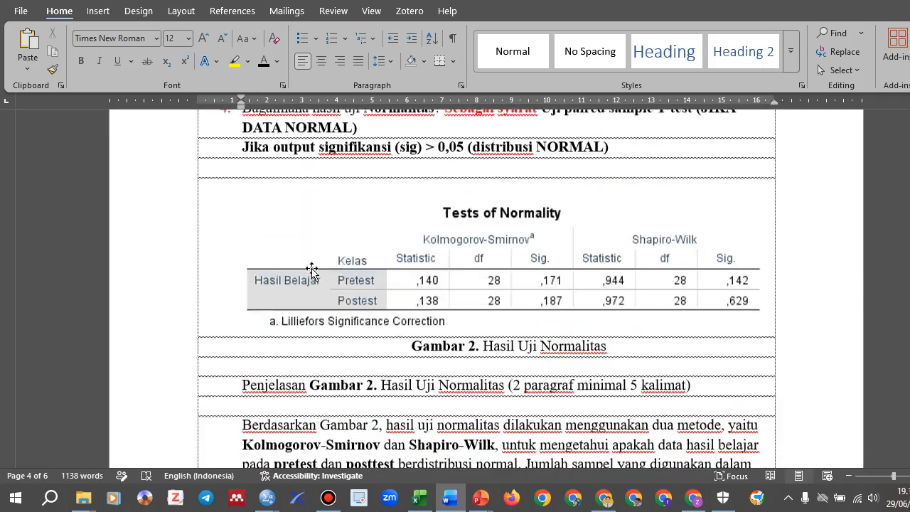
scroll(313, 269, "up", 15)
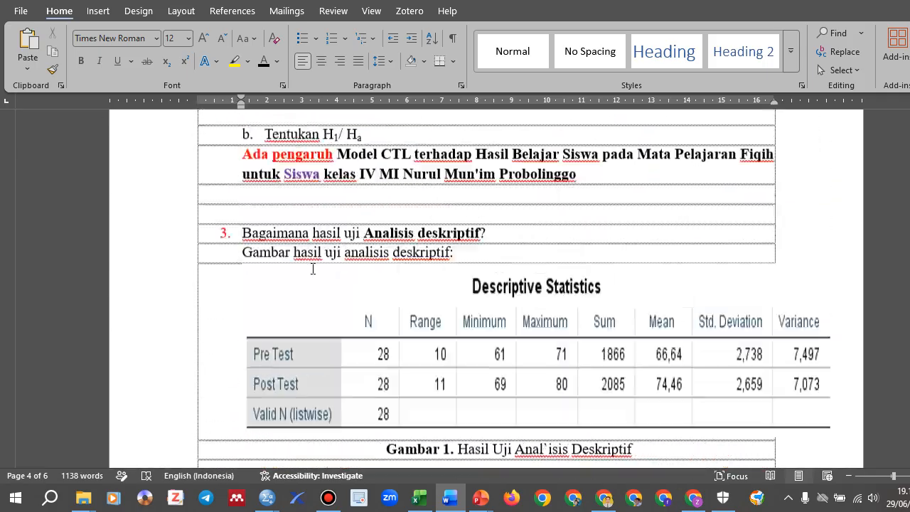
scroll(313, 269, "up", 1)
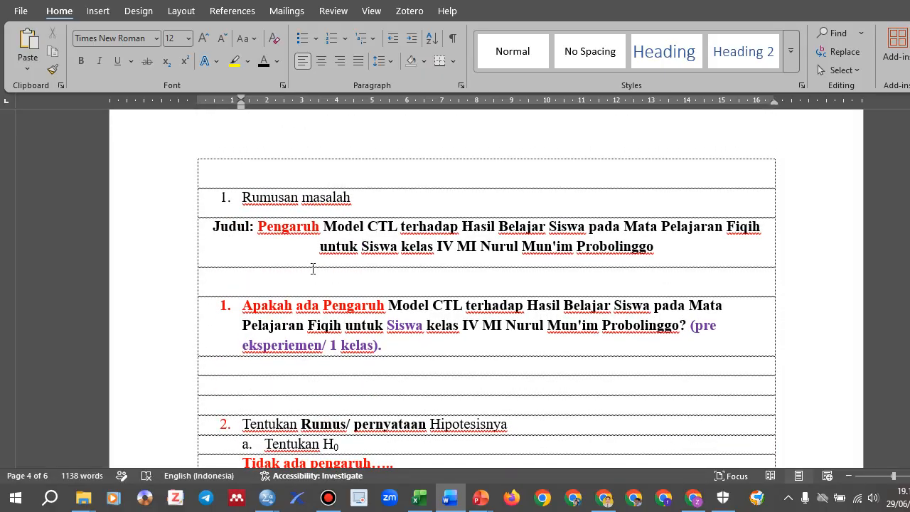
scroll(312, 269, "down", 3)
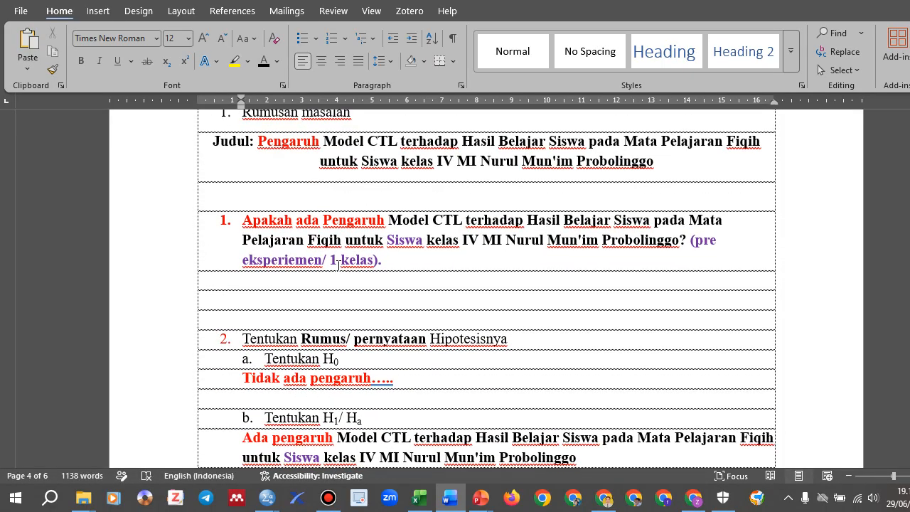
left_click(240, 196)
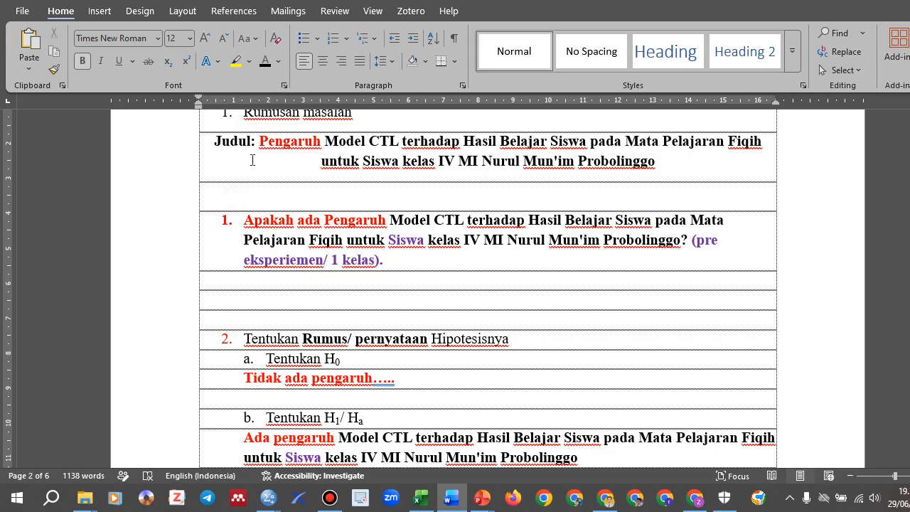
scroll(251, 160, "up", 3)
left_click_drag(258, 197, 360, 228)
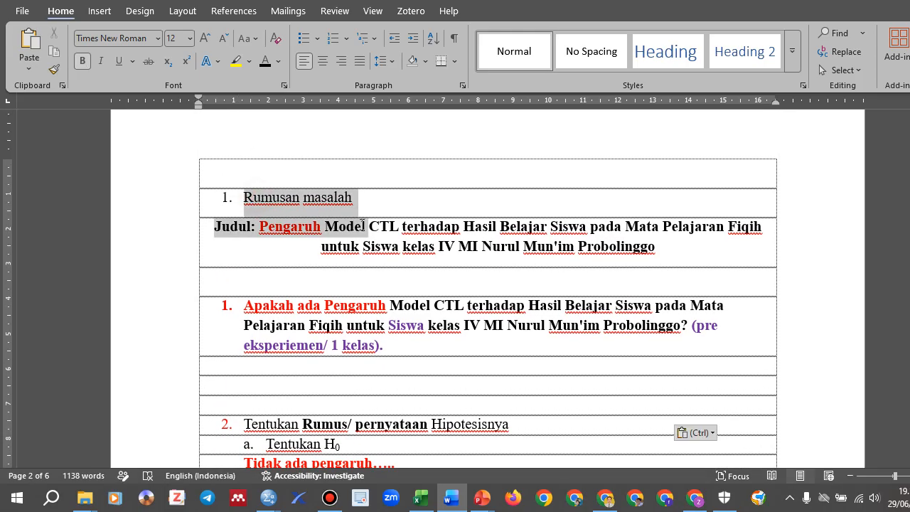
left_click_drag(297, 323, 401, 346)
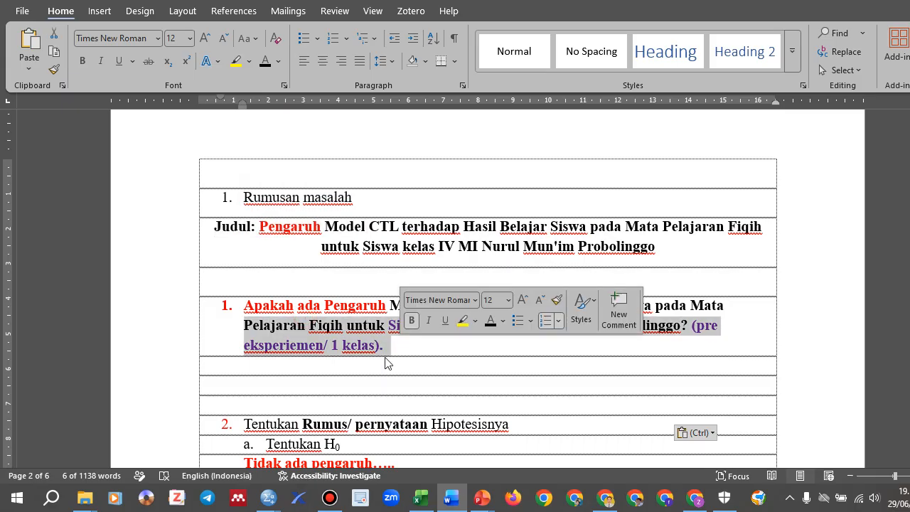
Step: Review the H0 and H1/Ha hypotheses in question 2 and the descriptive analysis in question 3
scroll(332, 311, "down", 5)
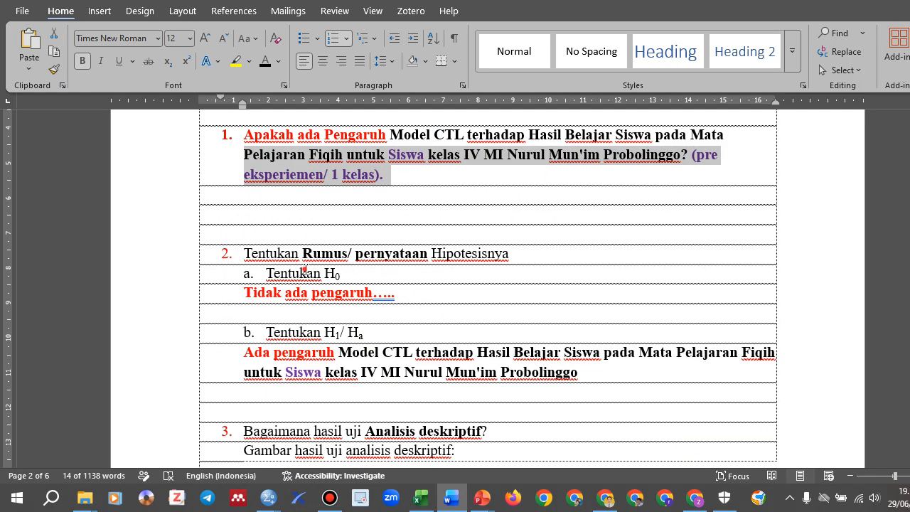
left_click_drag(304, 270, 401, 371)
scroll(362, 392, "down", 6)
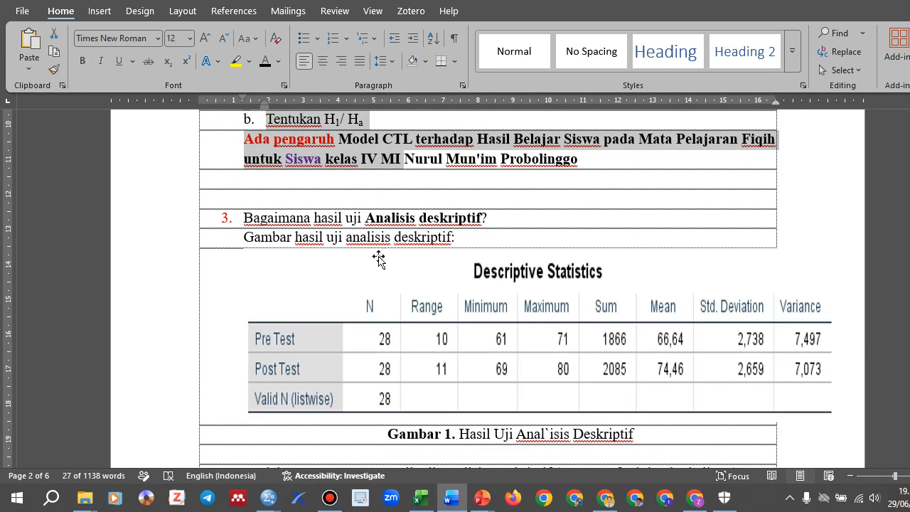
left_click_drag(394, 217, 451, 237)
scroll(424, 286, "down", 2)
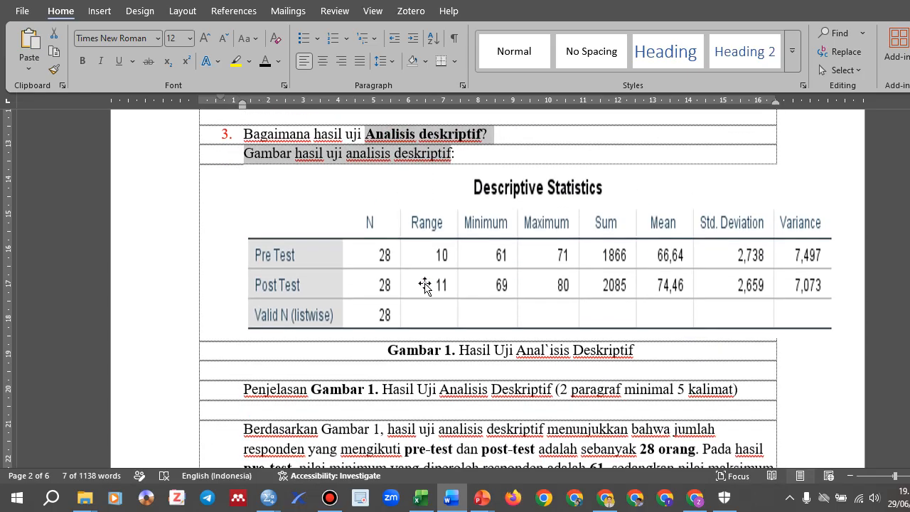
scroll(420, 298, "down", 15)
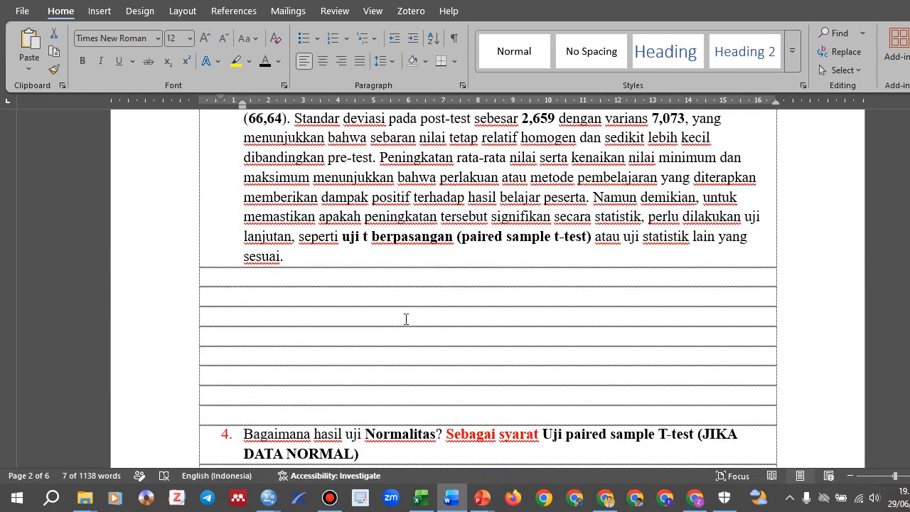
Step: Review the normality test in question 4 and the paired sample T-test with its explanation in question 5
scroll(406, 318, "down", 3)
left_click_drag(373, 265, 442, 303)
scroll(392, 323, "down", 4)
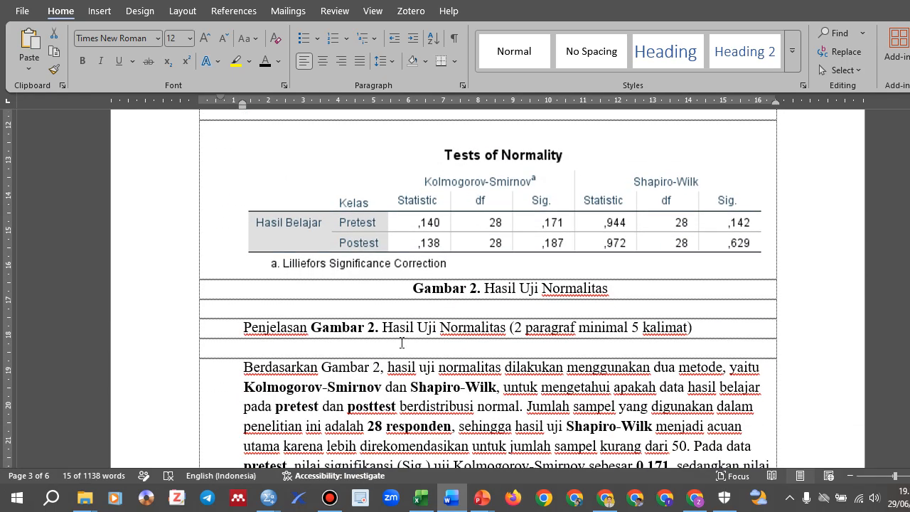
scroll(392, 323, "down", 15)
scroll(391, 358, "down", 8)
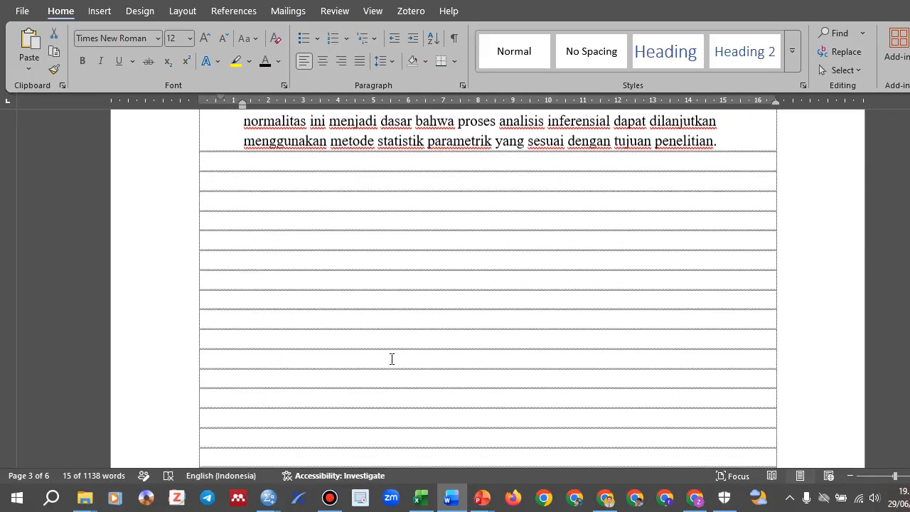
left_click_drag(431, 190, 468, 238)
scroll(433, 334, "down", 3)
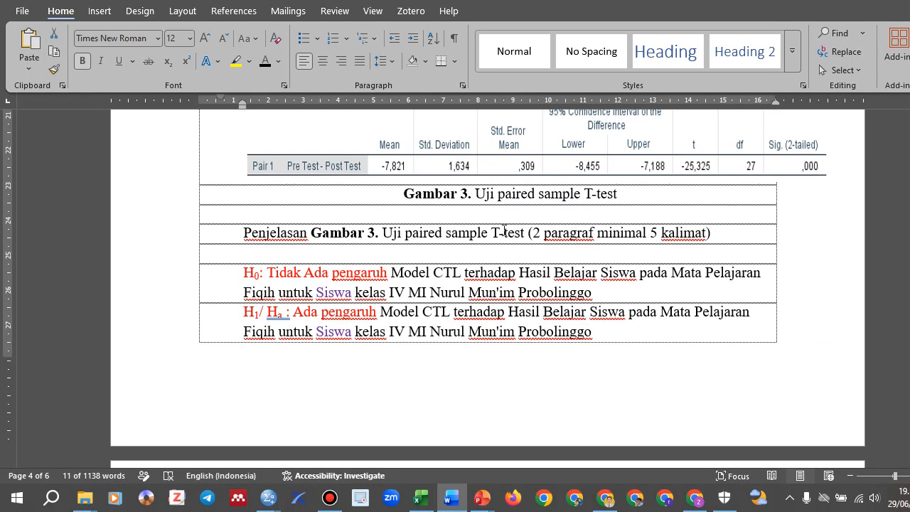
key("ctrl+v")
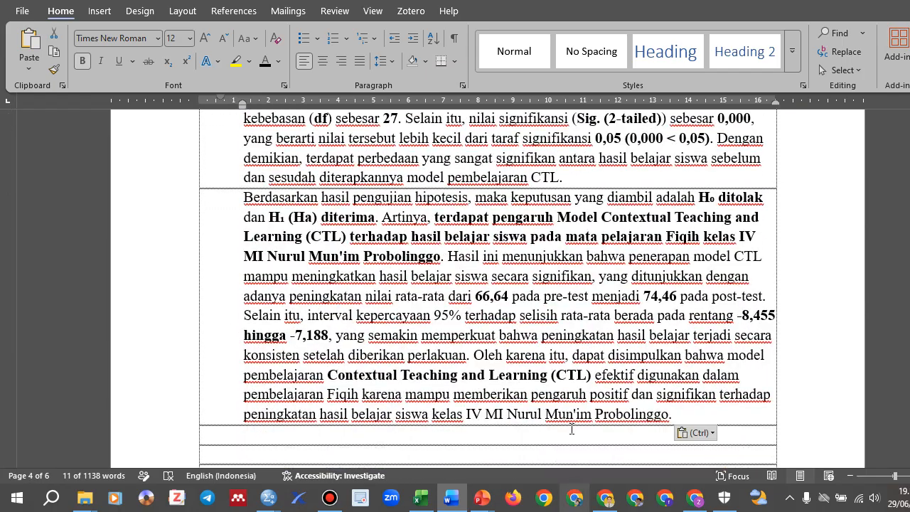
Step: Switch to the PowerPoint slide show and advance to the slide on paired sample T-test decision making (Pengambilan Keputusan)
key("alt+Tab")
key("alt+Tab")
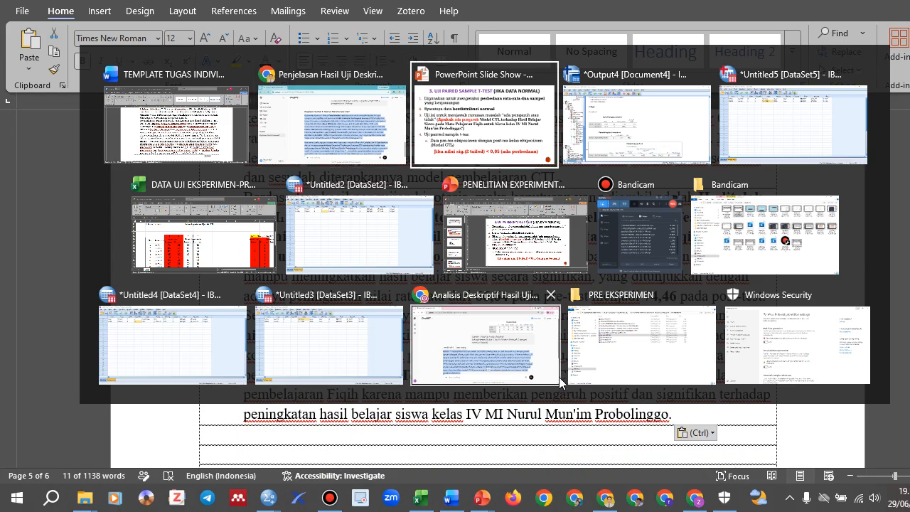
key("Right")
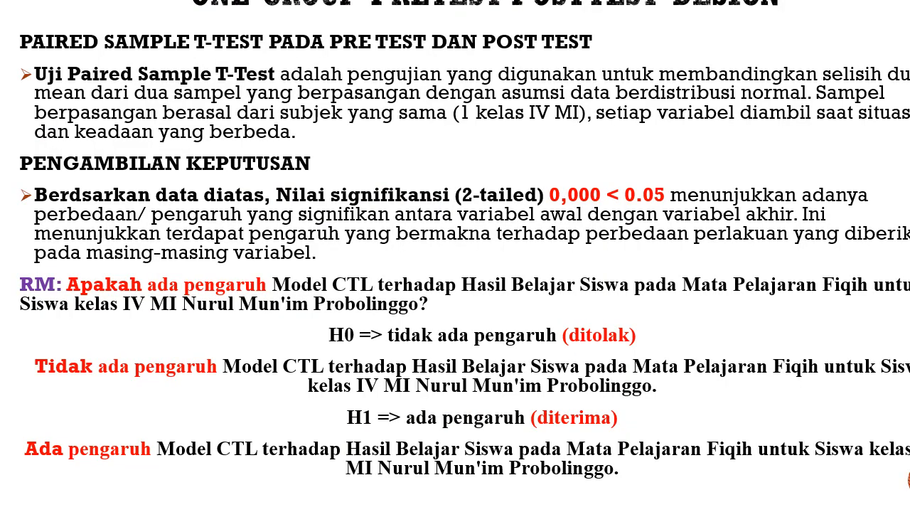